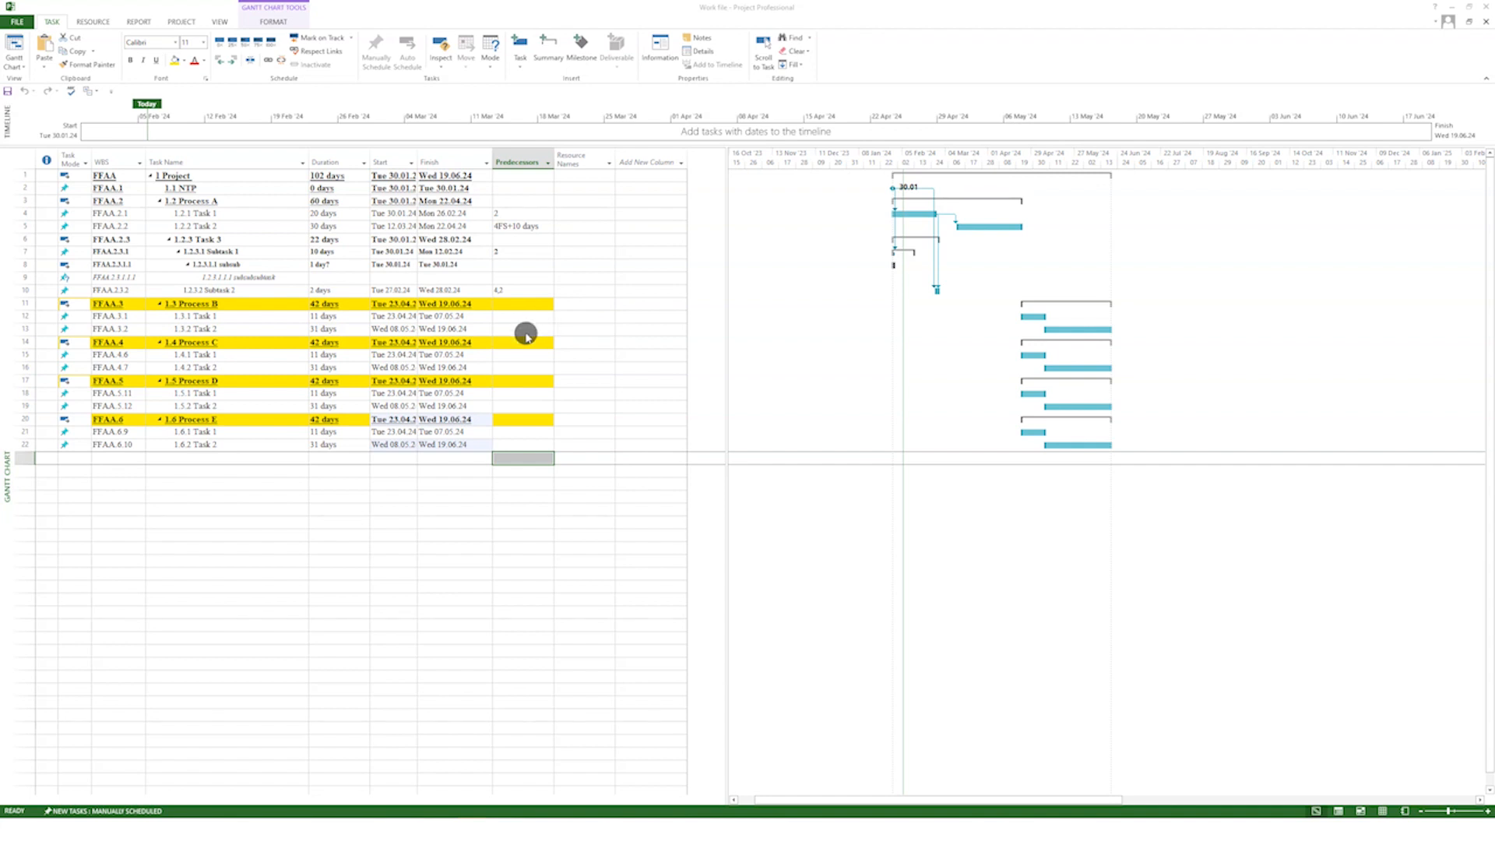
Enter task 12 as the predecessor of Task 2 under Process B
click(524, 328)
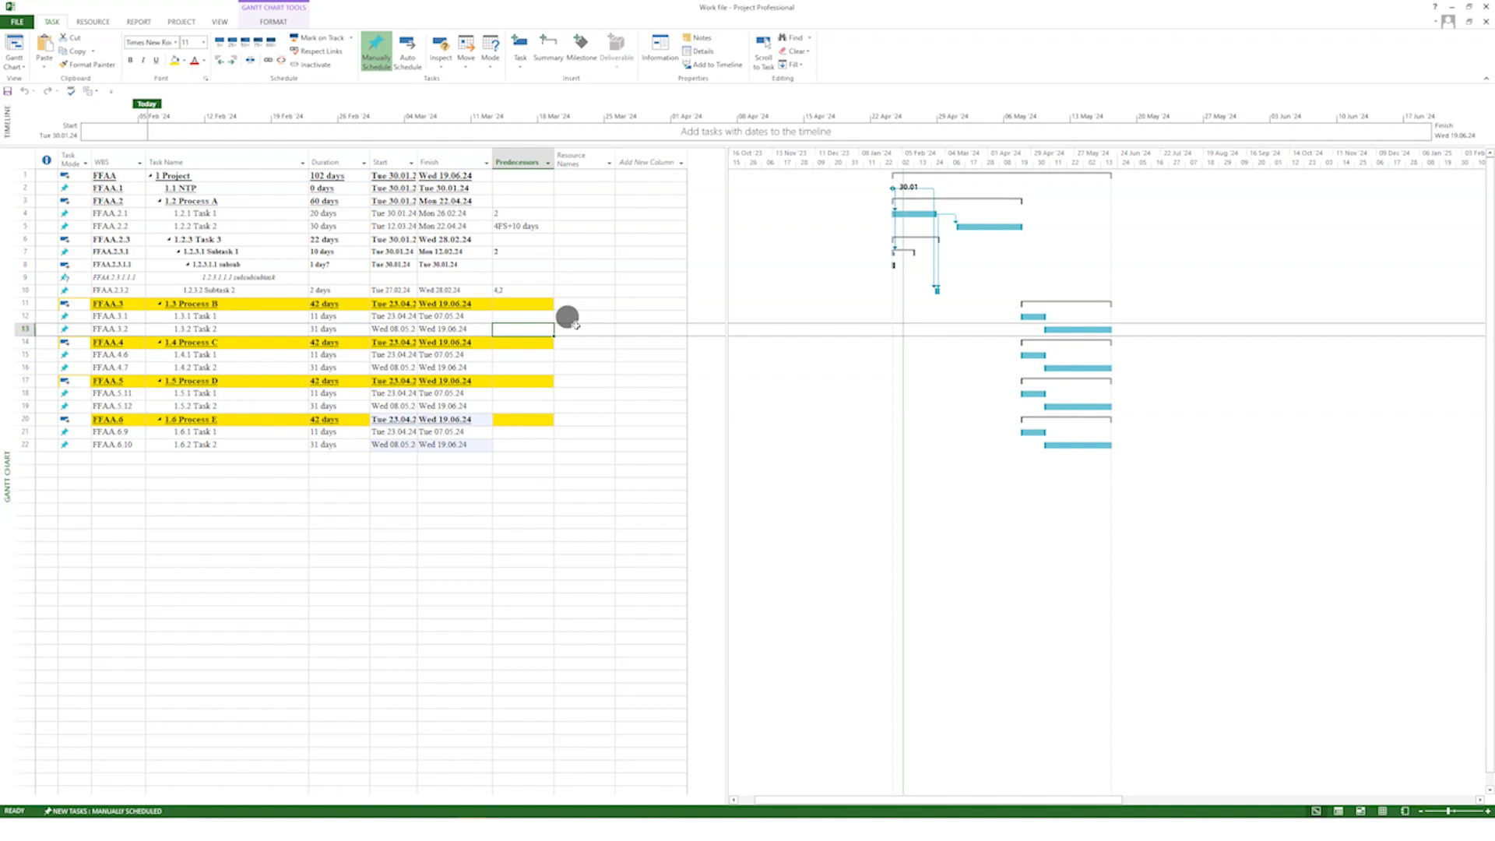
text(12)
key(Return)
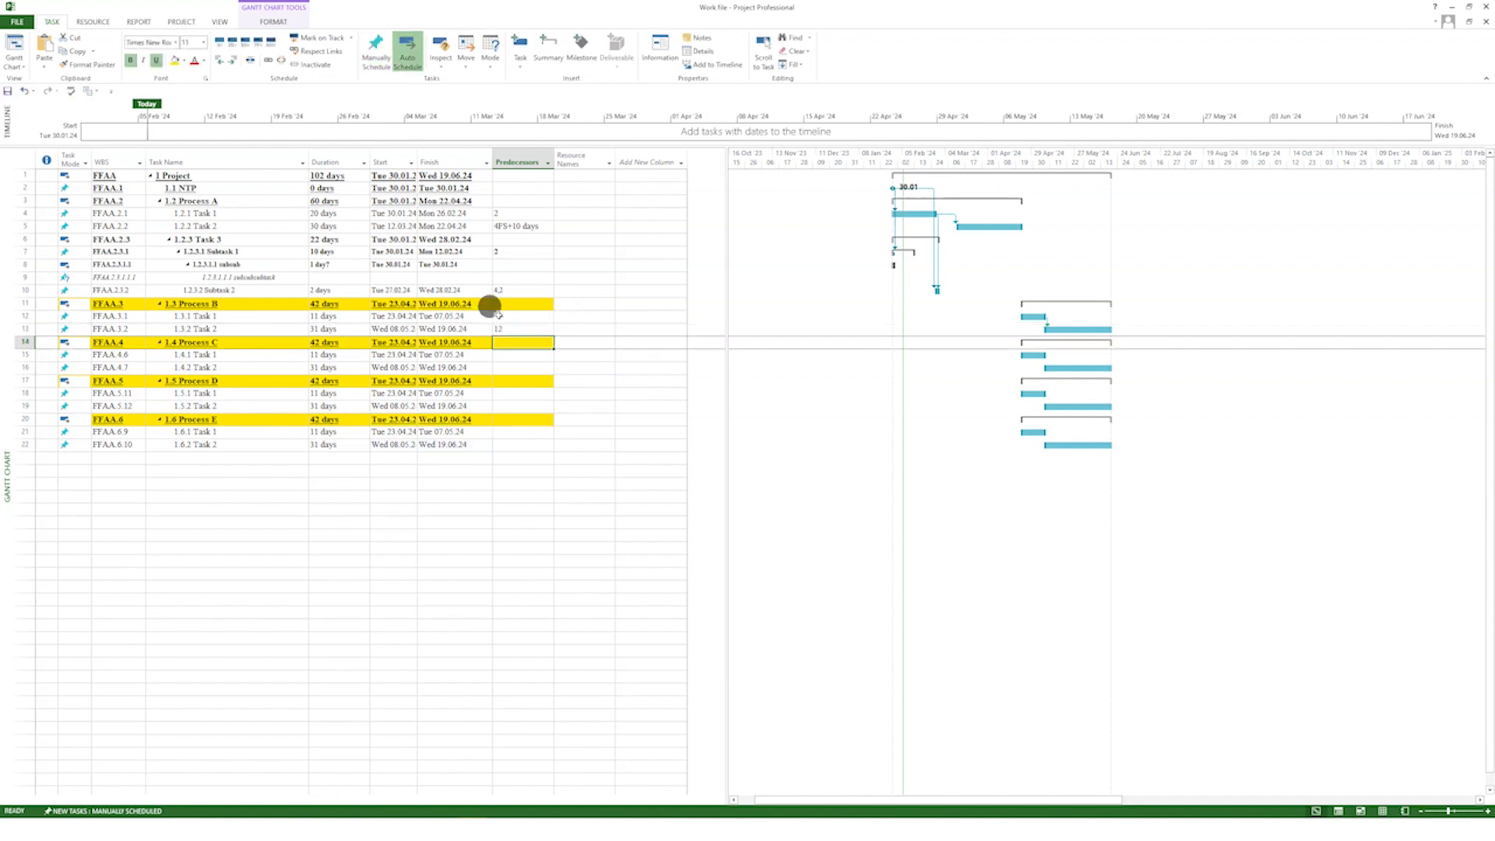
Examine the available link types for the predecessor of Process B's Task 2, leaving its link type as is
click(528, 330)
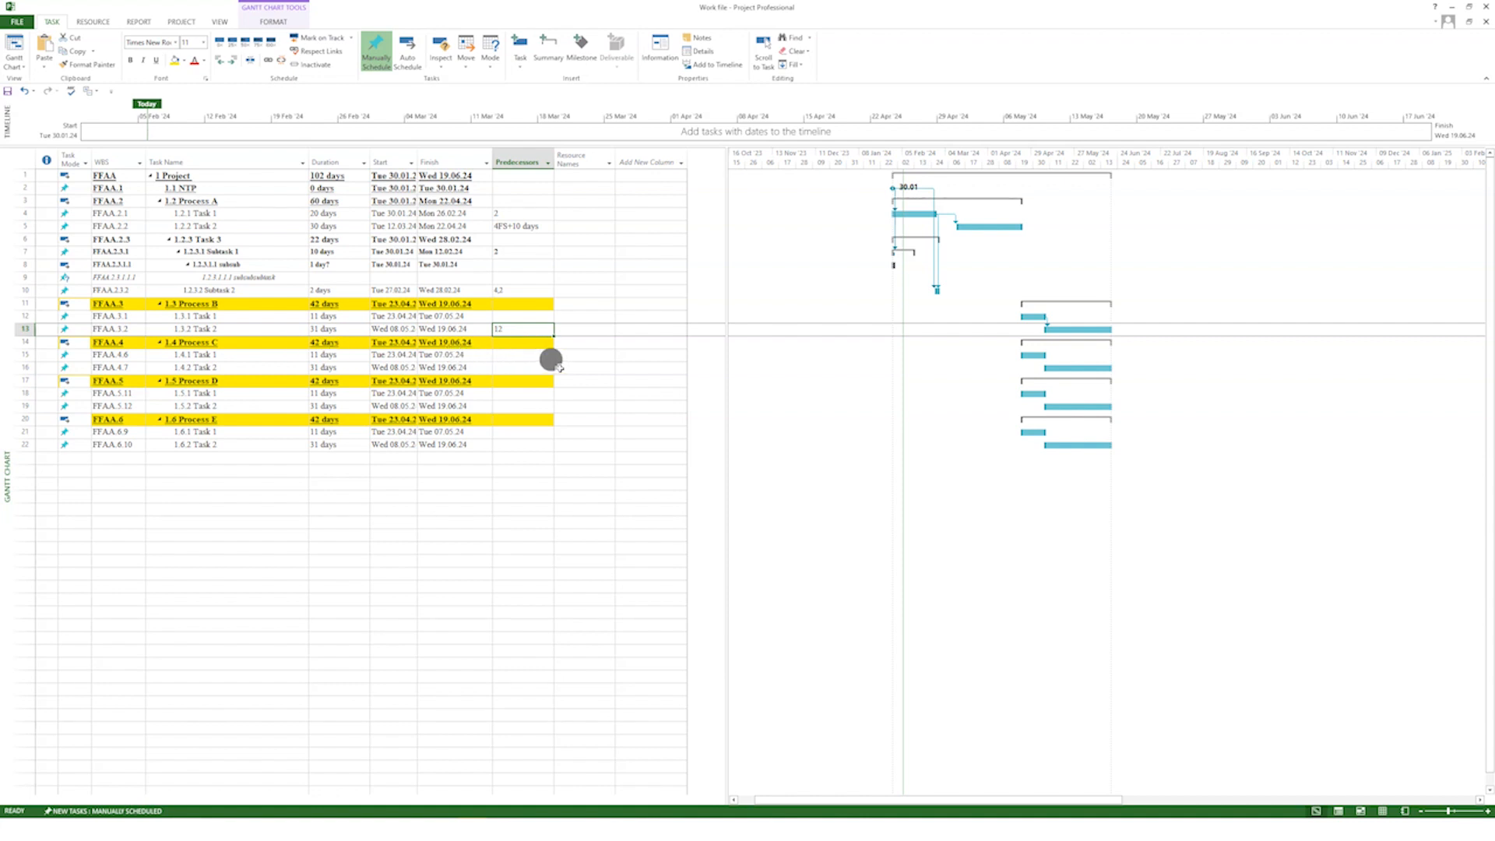
double_click(233, 327)
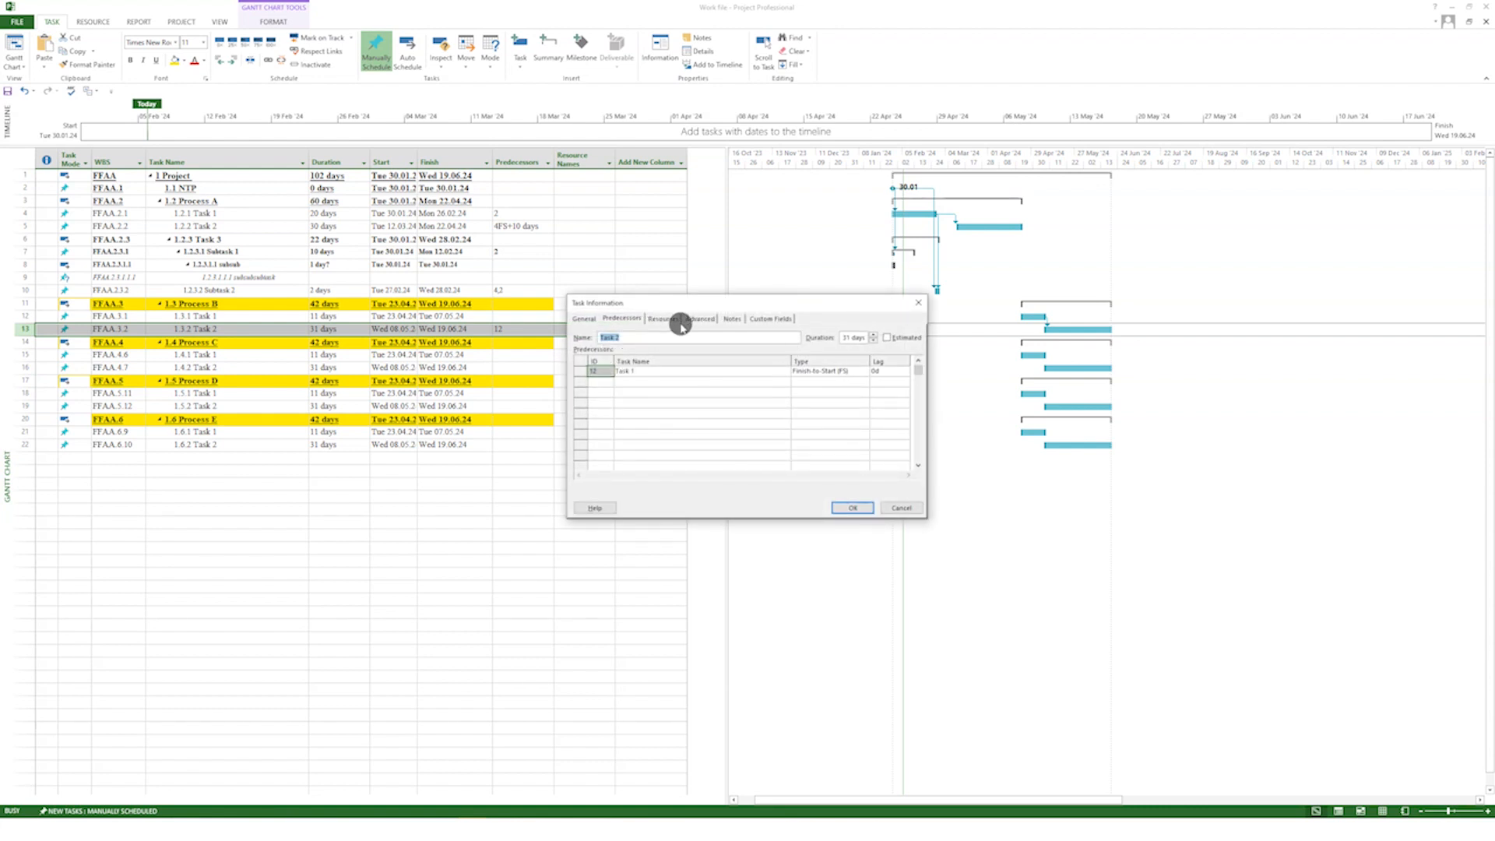
click(835, 368)
click(864, 369)
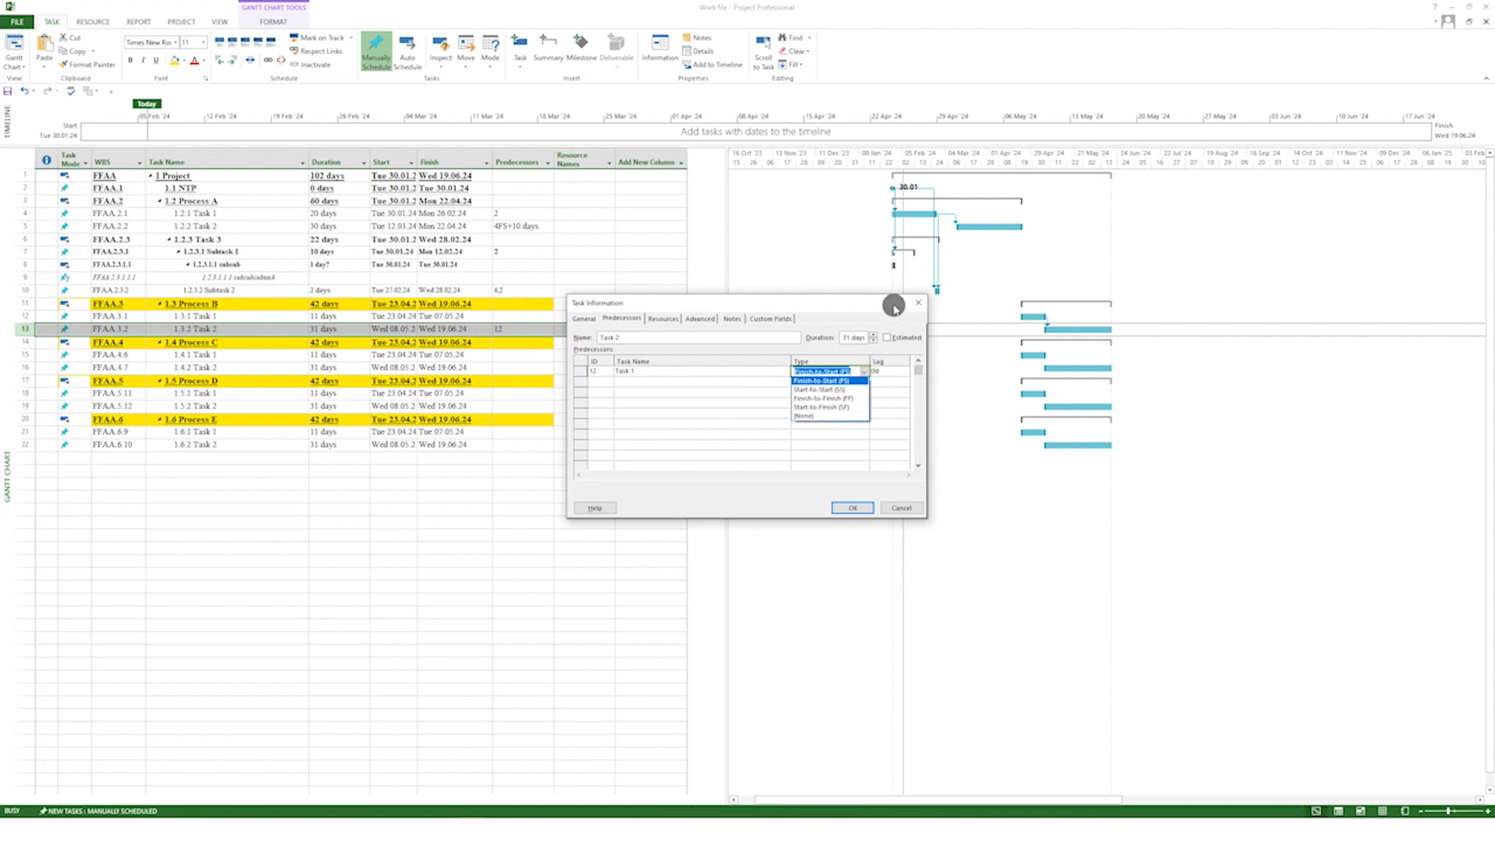
click(918, 304)
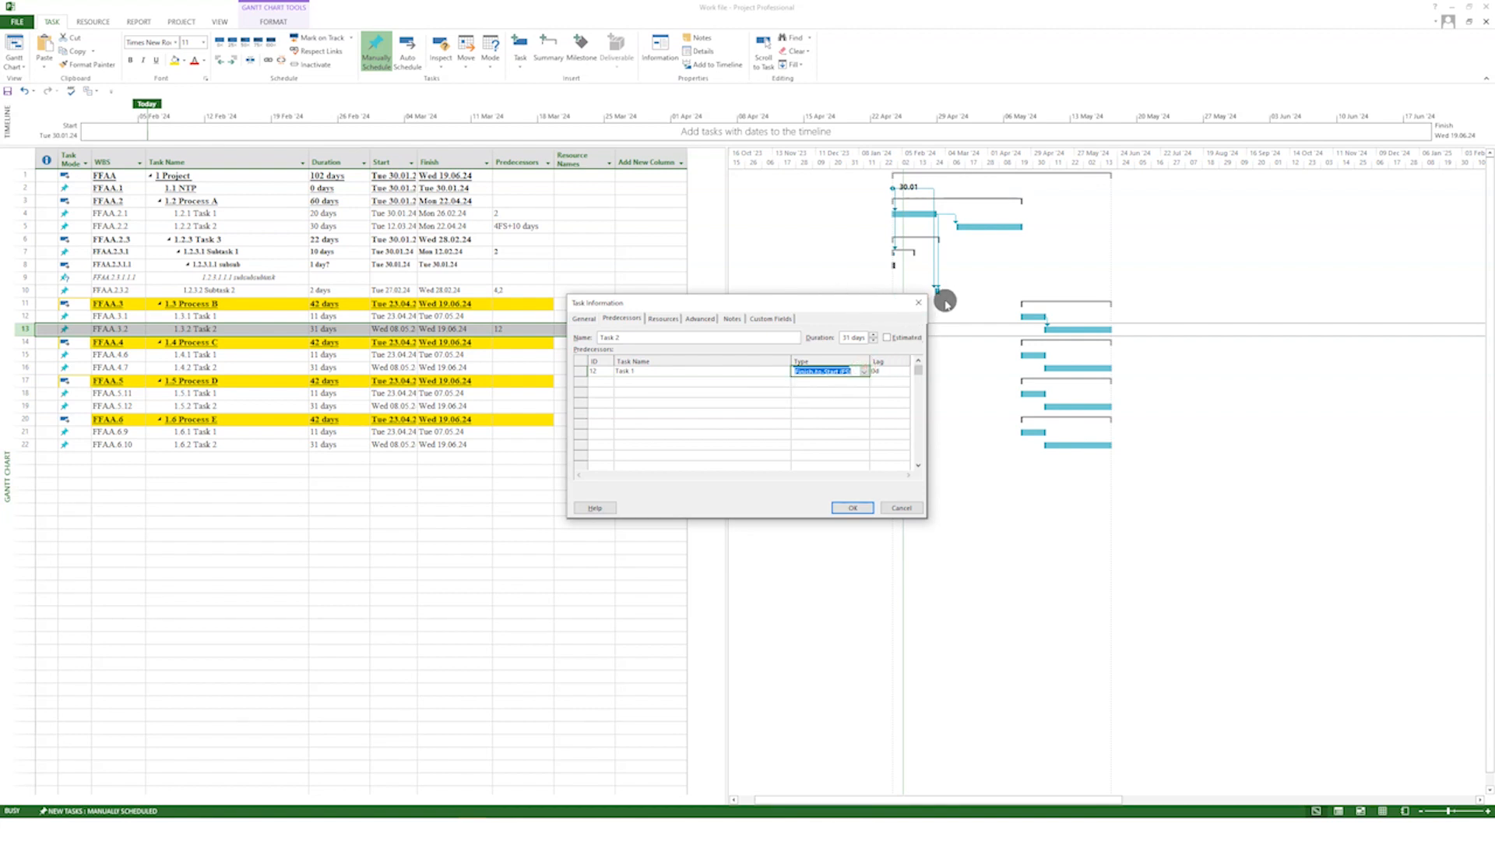
click(916, 302)
Enter task 15 as the predecessor of Task 2 under Process C
click(501, 363)
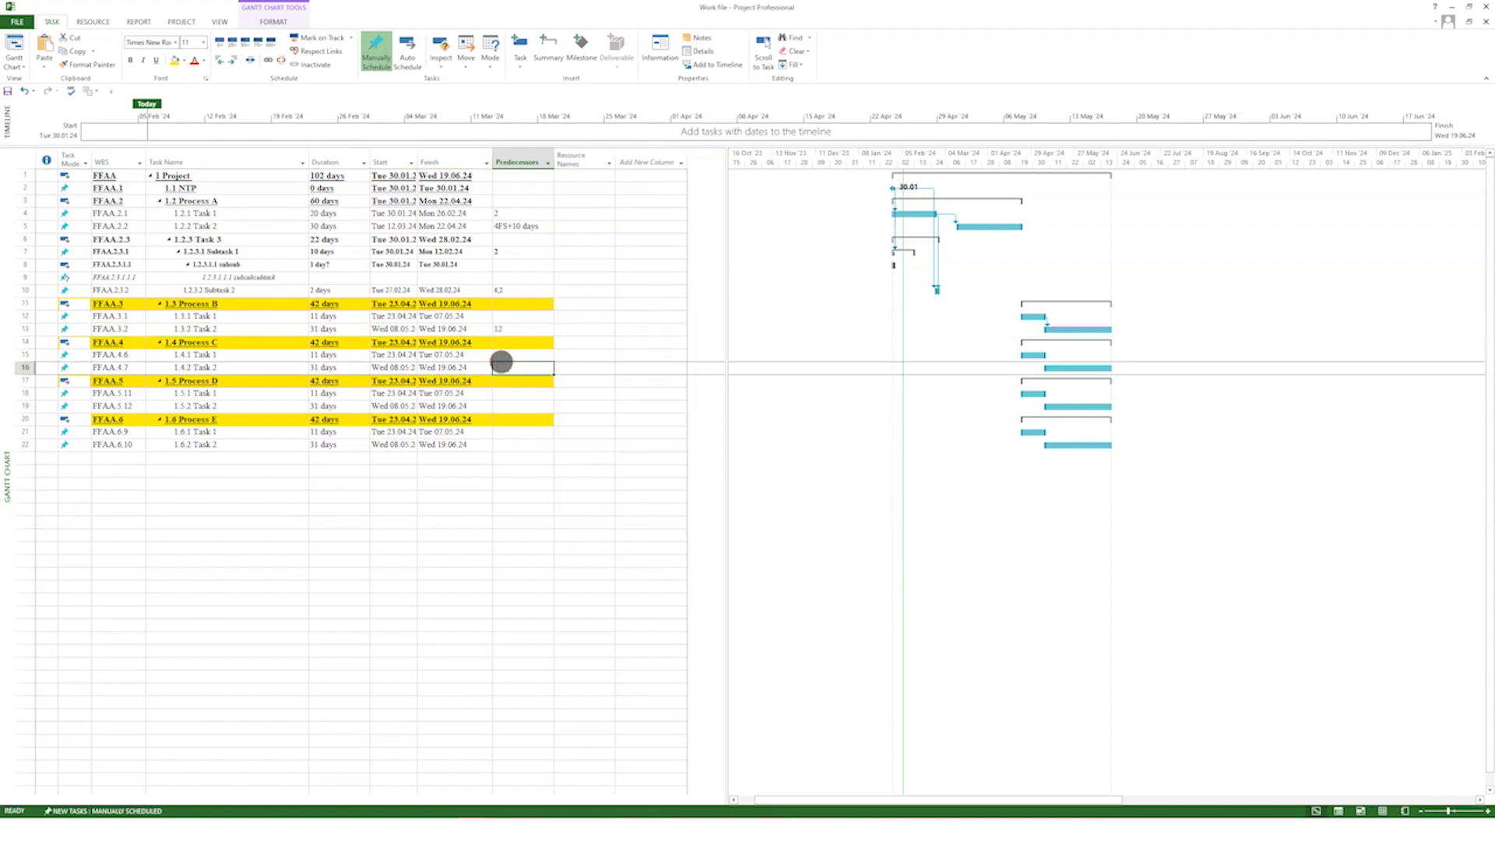
text(15)
key(Return)
key(Return)
key(Return)
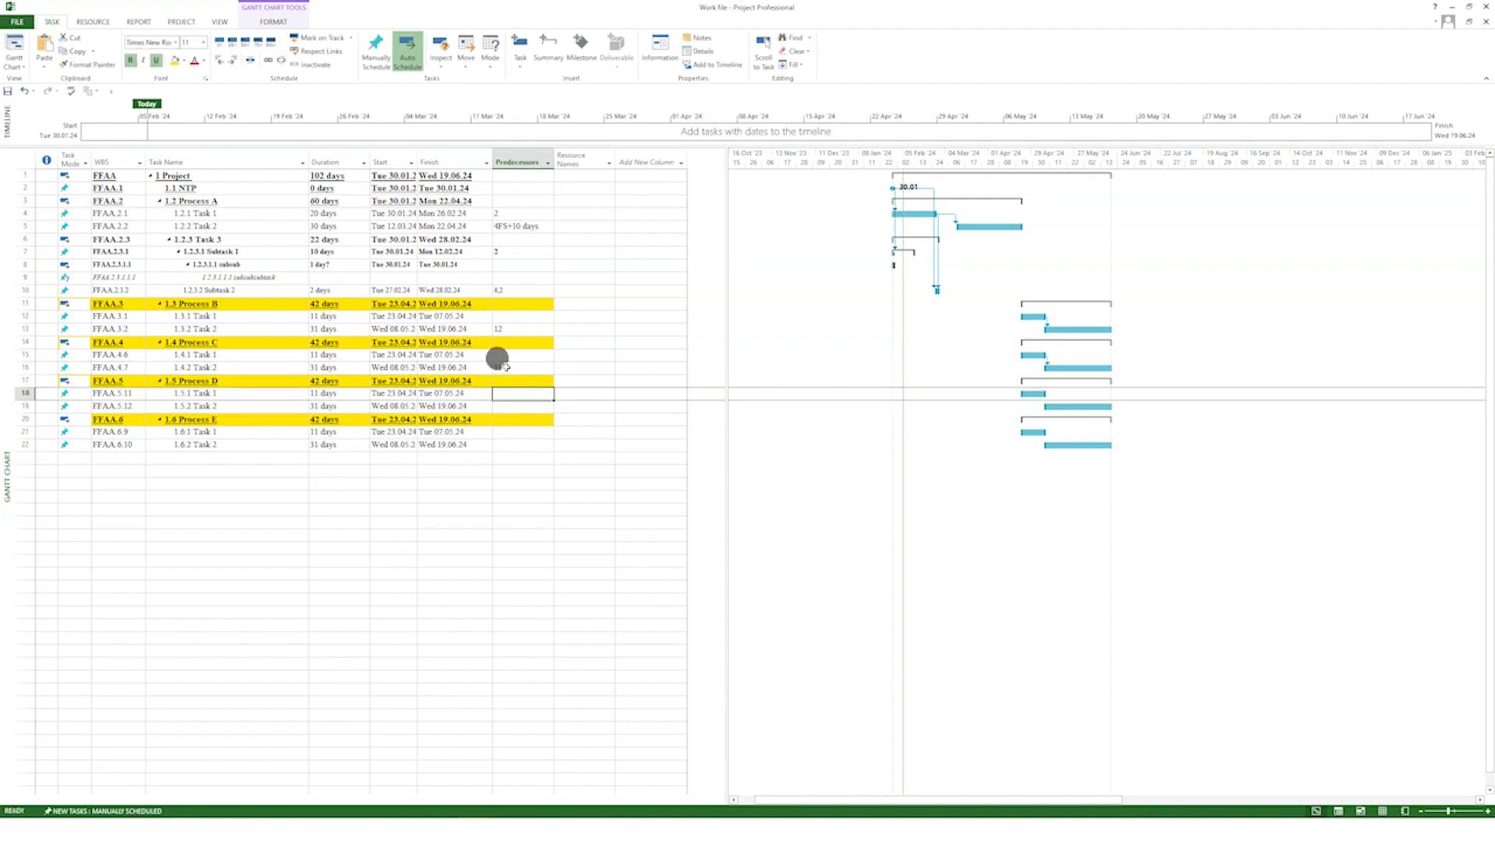
Enter task 18 as the predecessor of Process D's Task 2 and task 21 as the predecessor of Process E's Task 2
text(18)
key(Return)
key(Return)
key(Return)
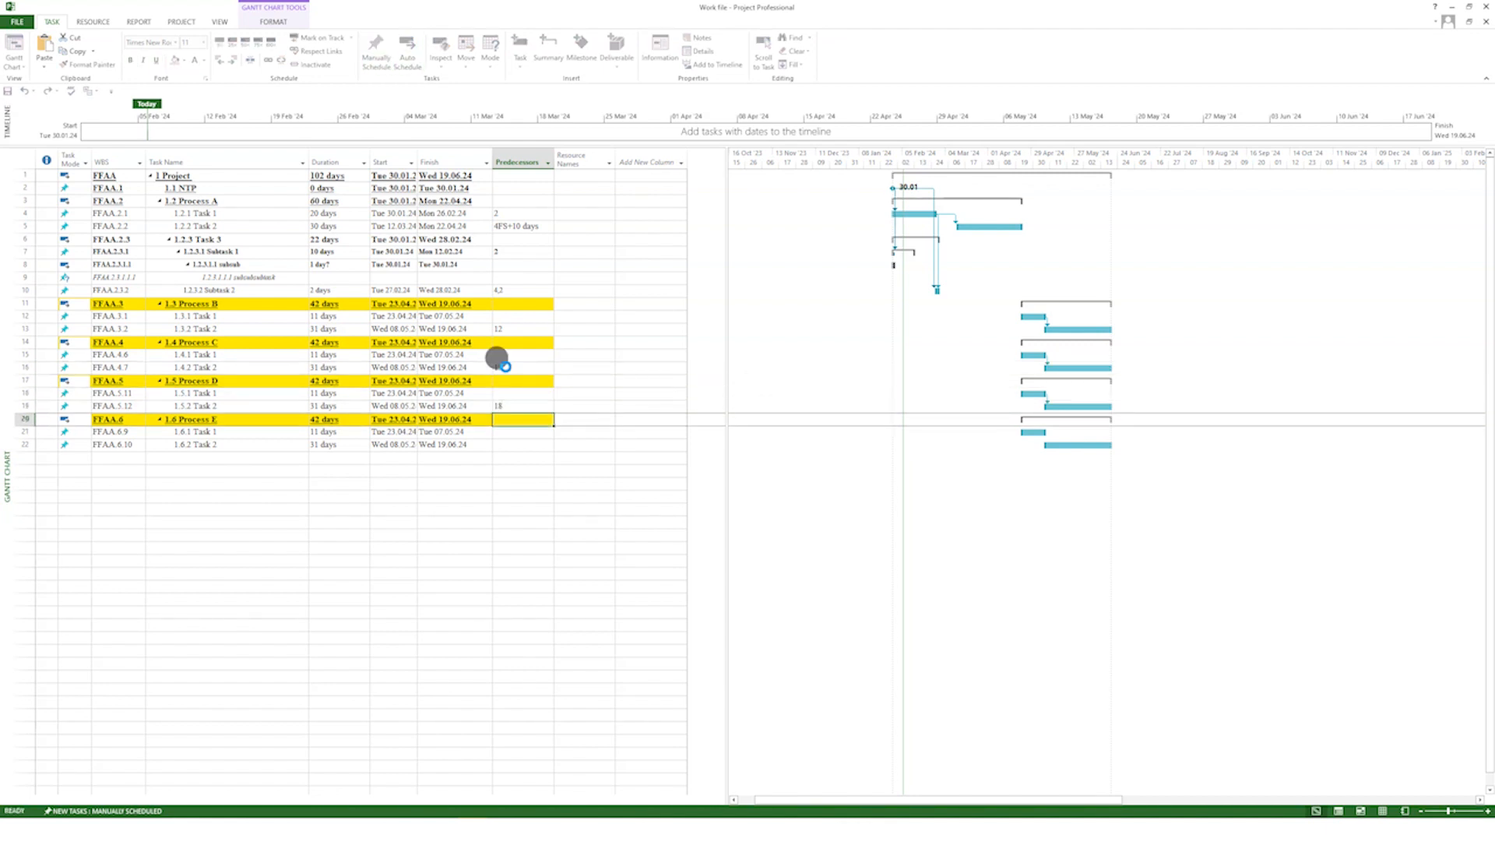
text(21)
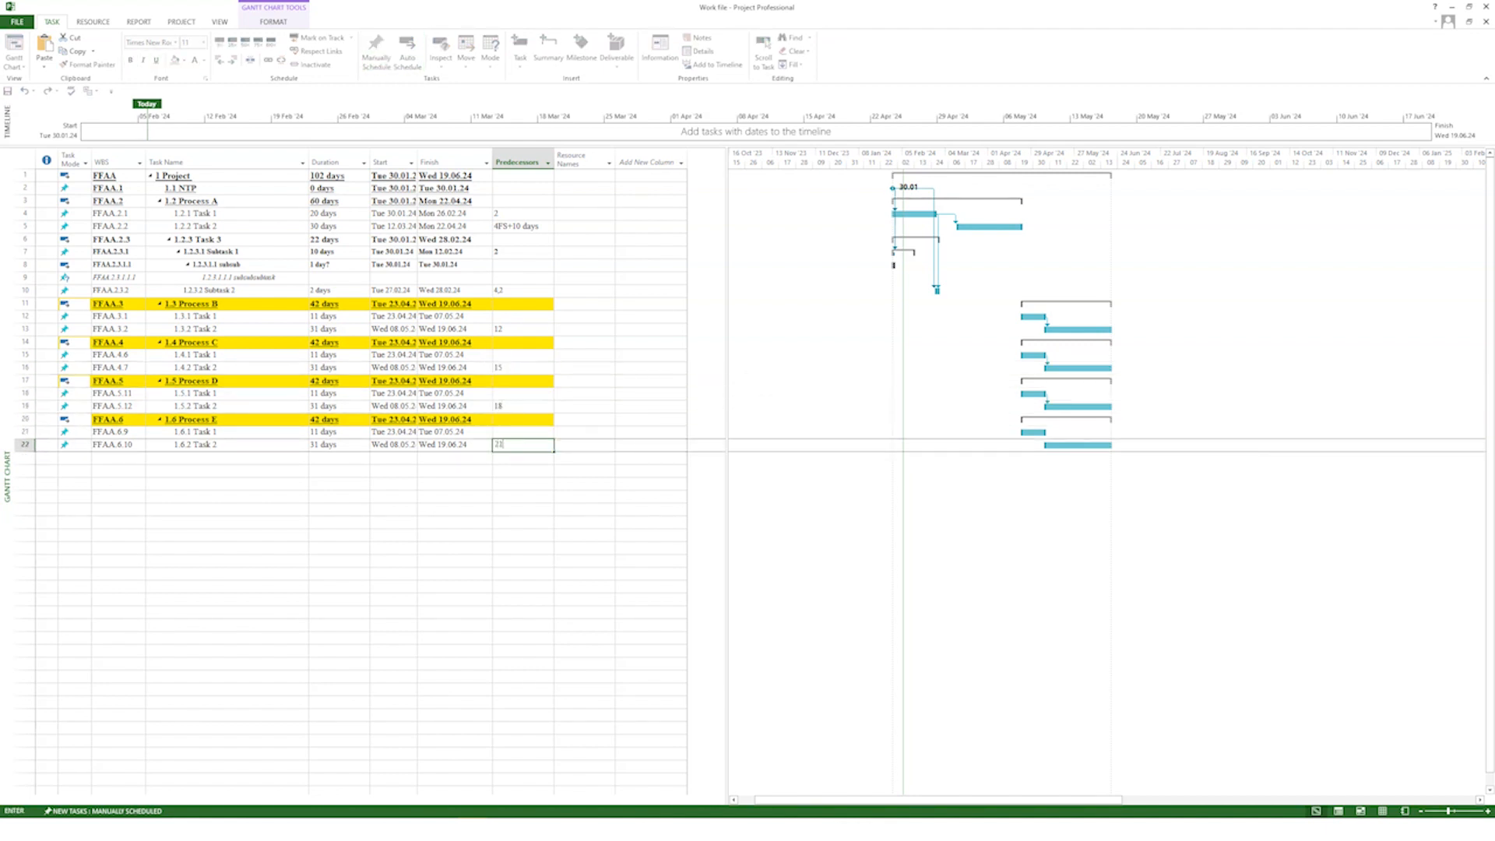
key(Return)
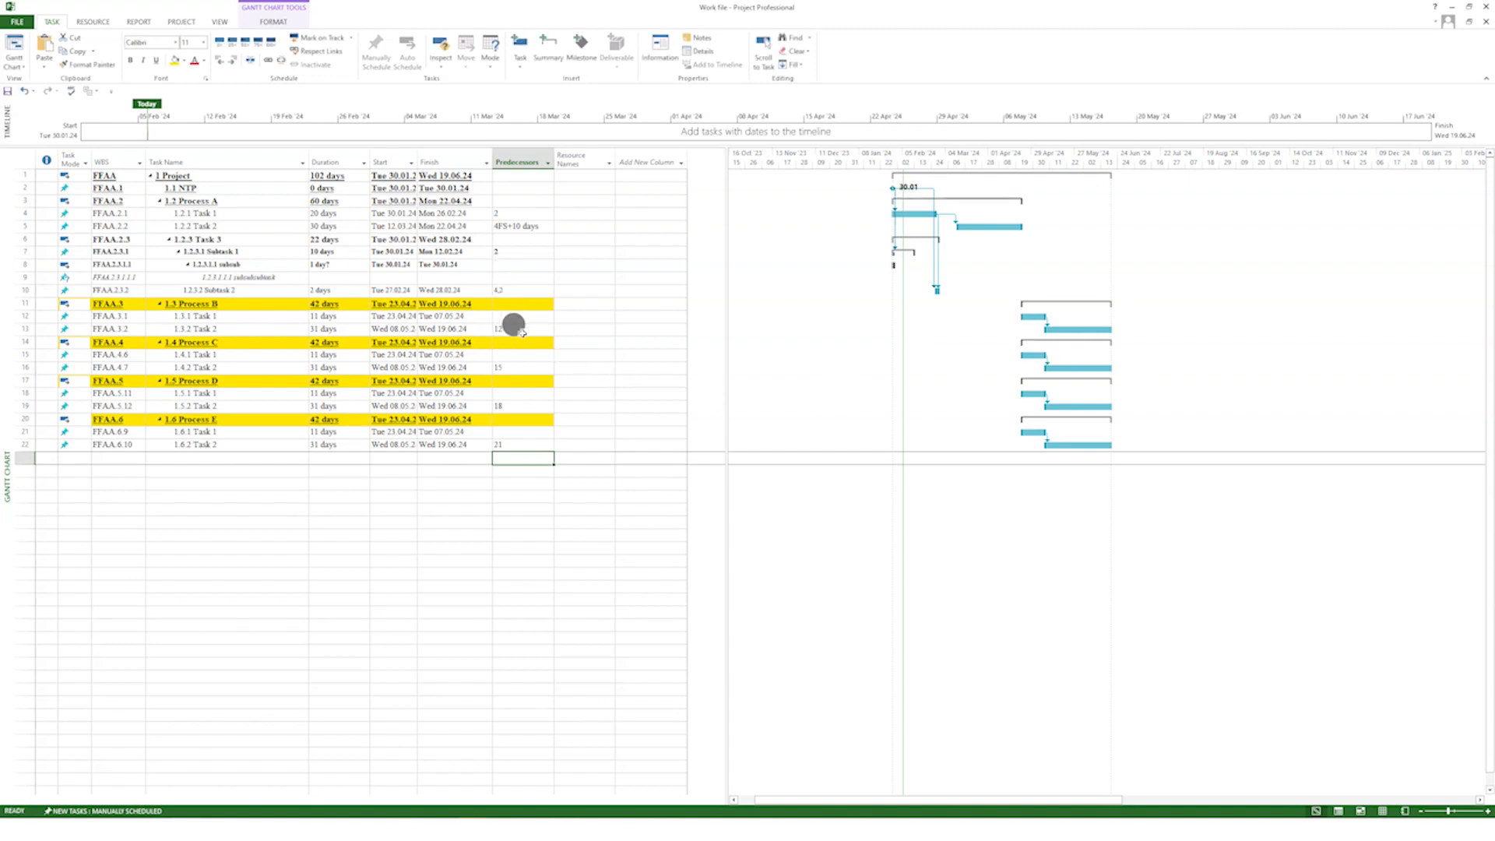
Review the predecessor details and link type of Task 2 under Process B
double_click(272, 328)
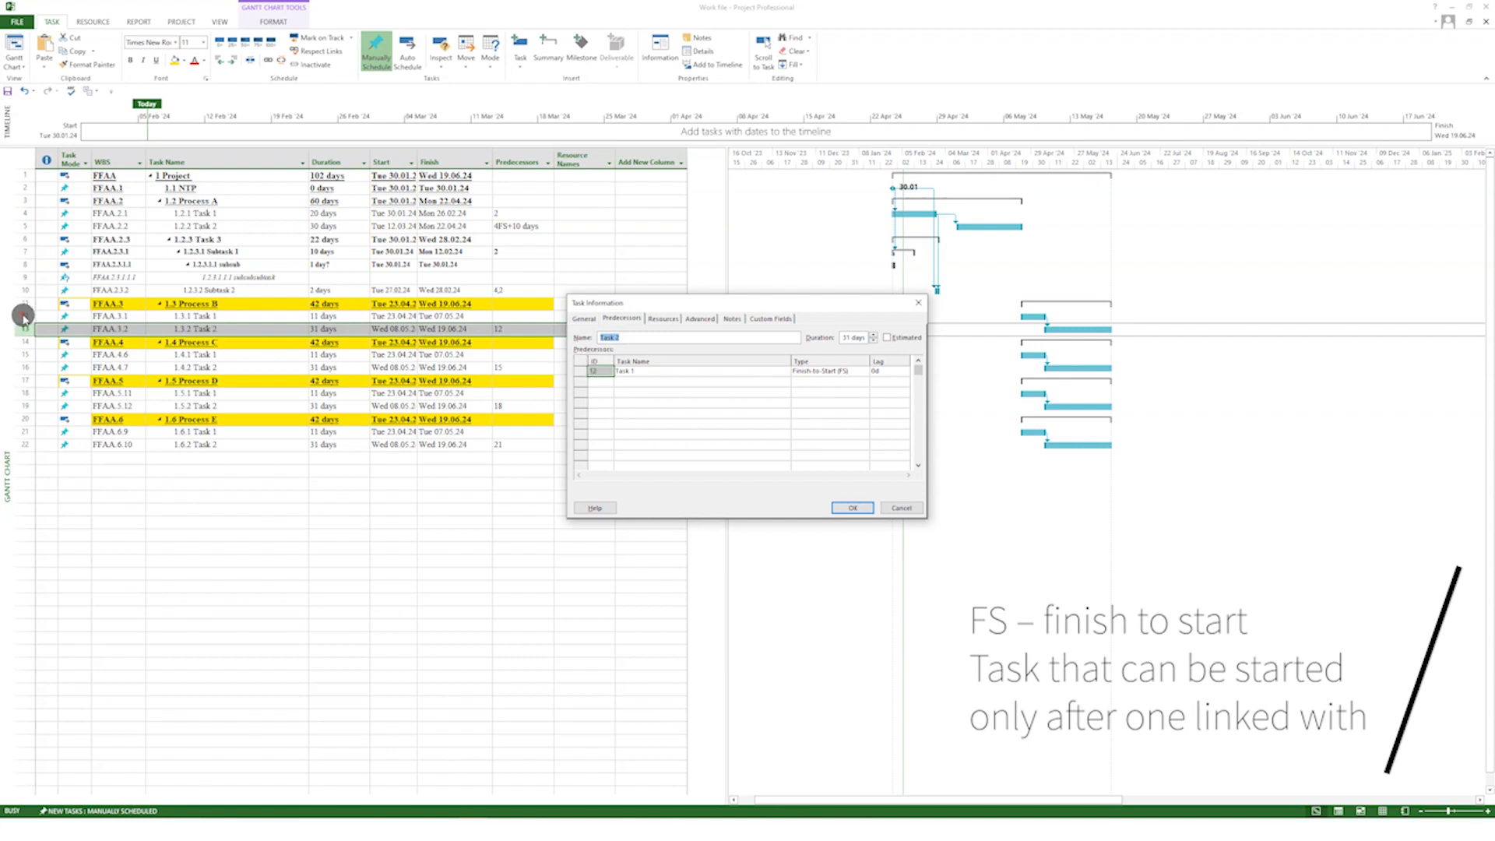
click(833, 508)
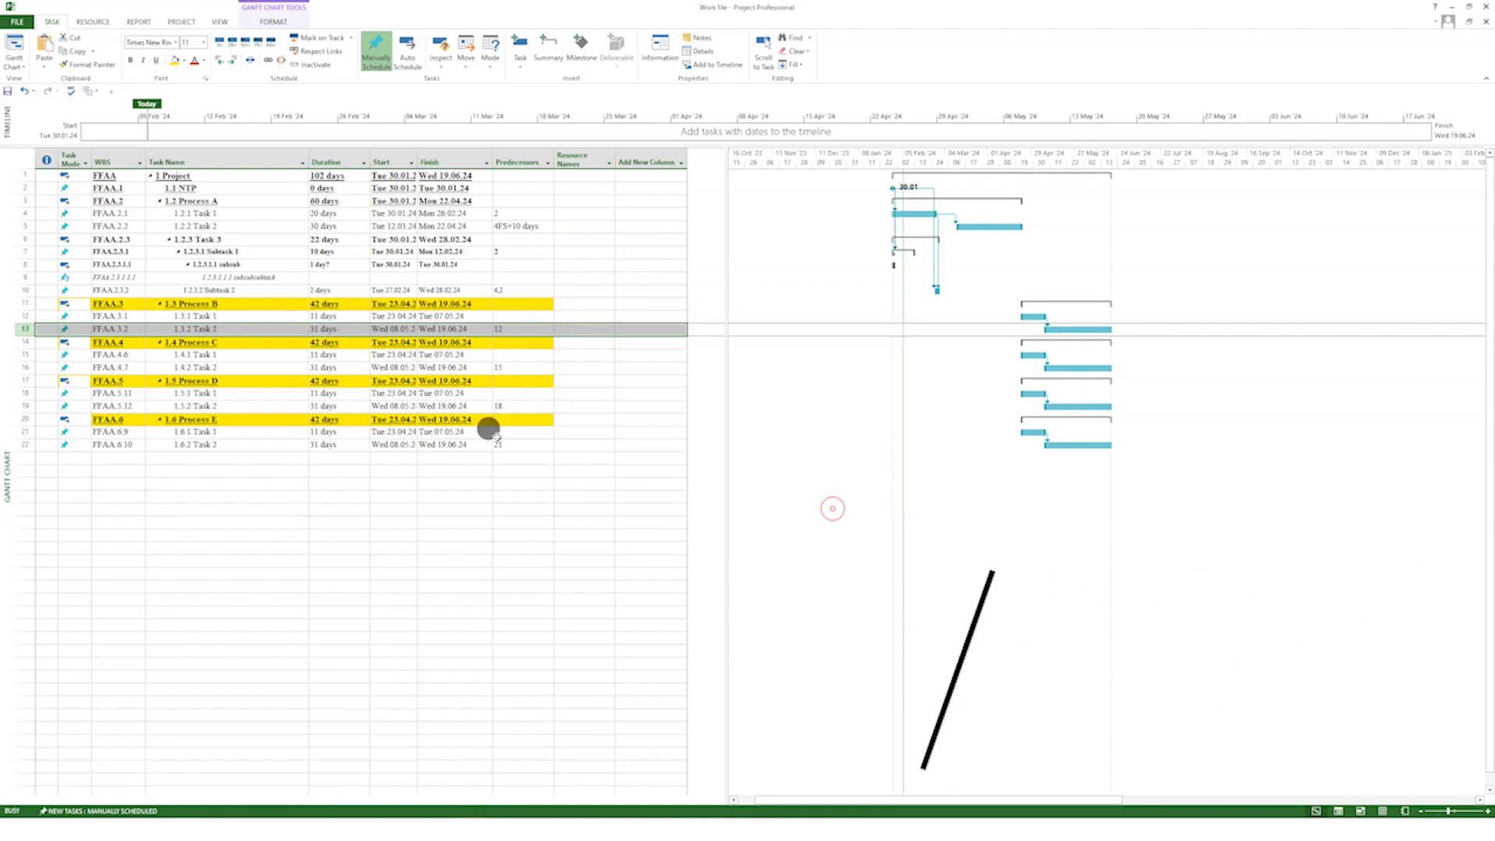
click(532, 561)
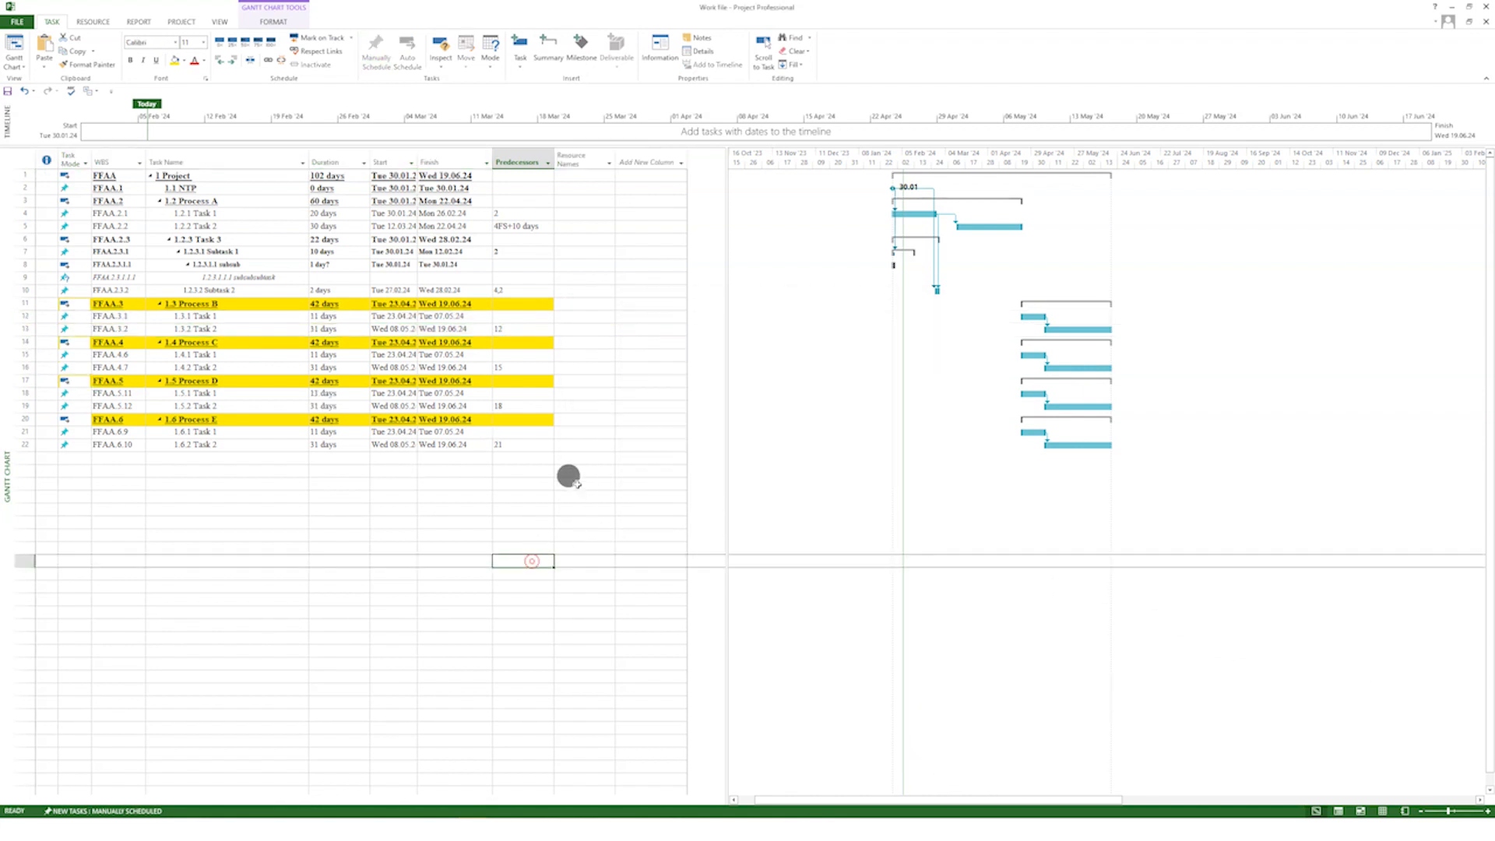
Change the predecessor link of Process C's Task 2 to Start-to-Start (SS)
click(499, 367)
double_click(278, 367)
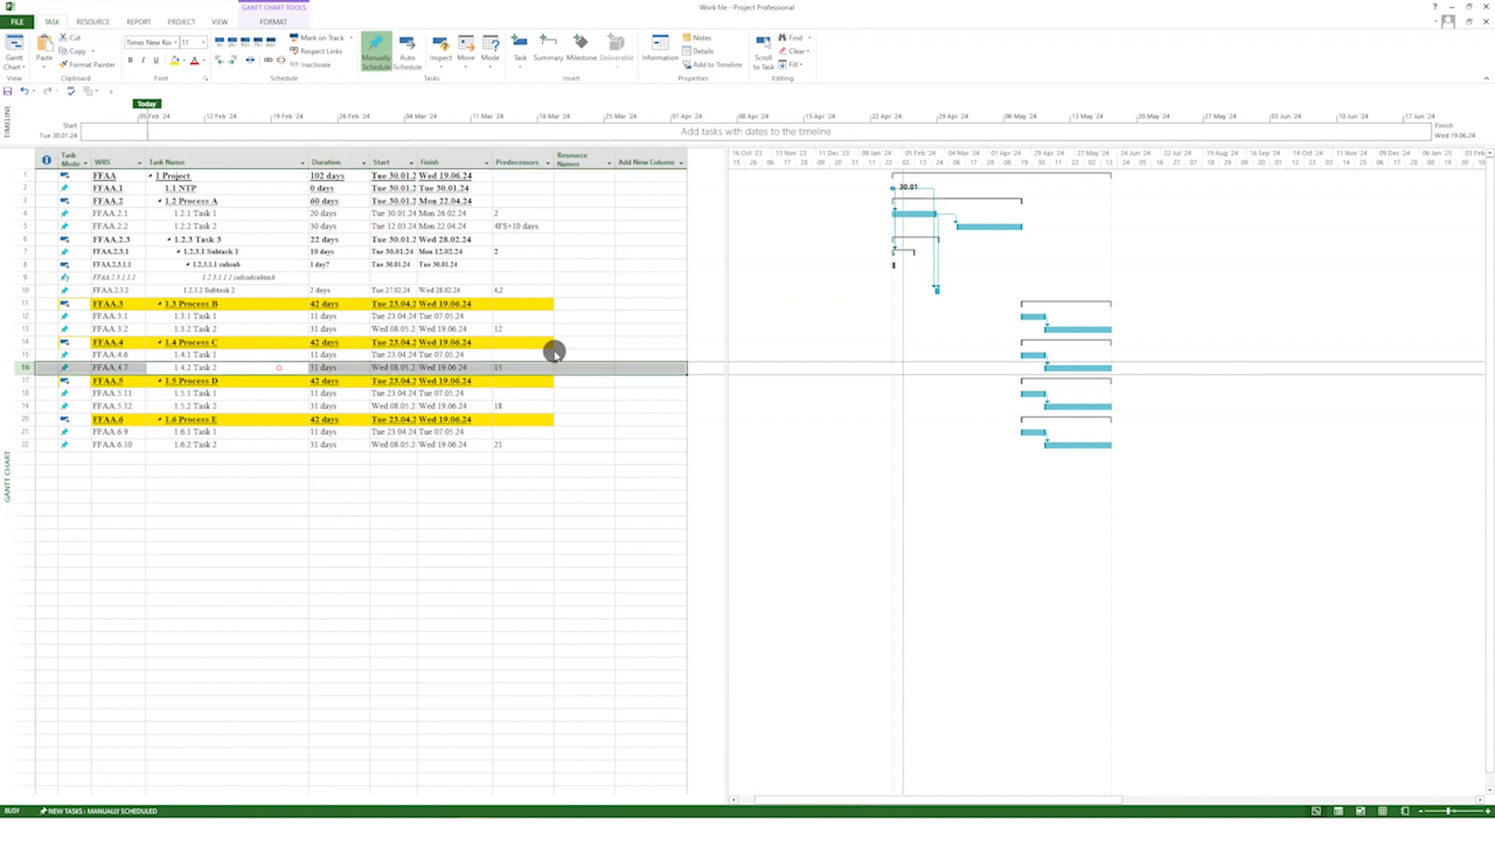
click(861, 371)
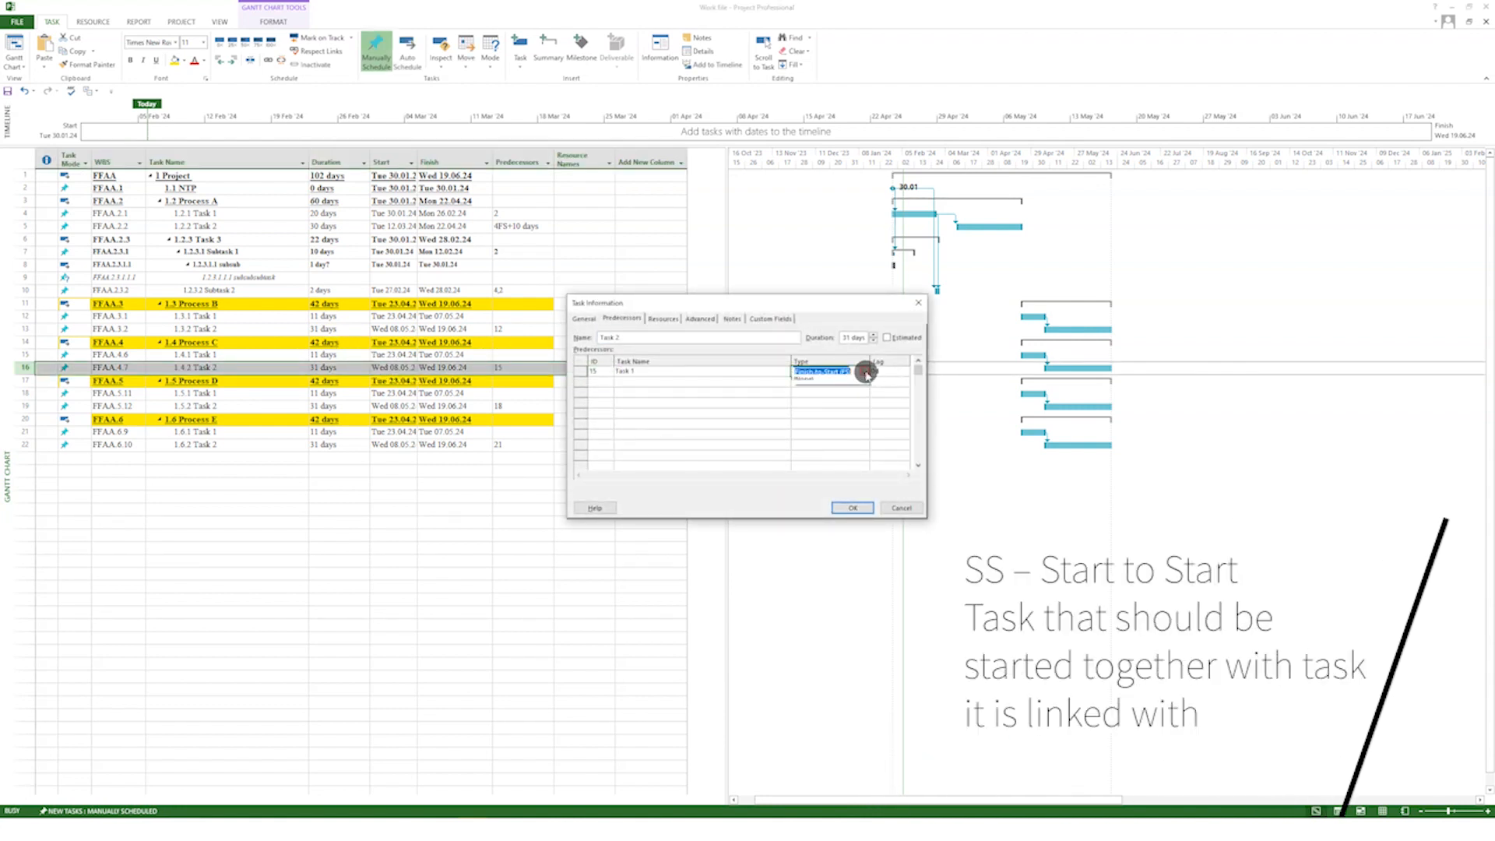
click(827, 391)
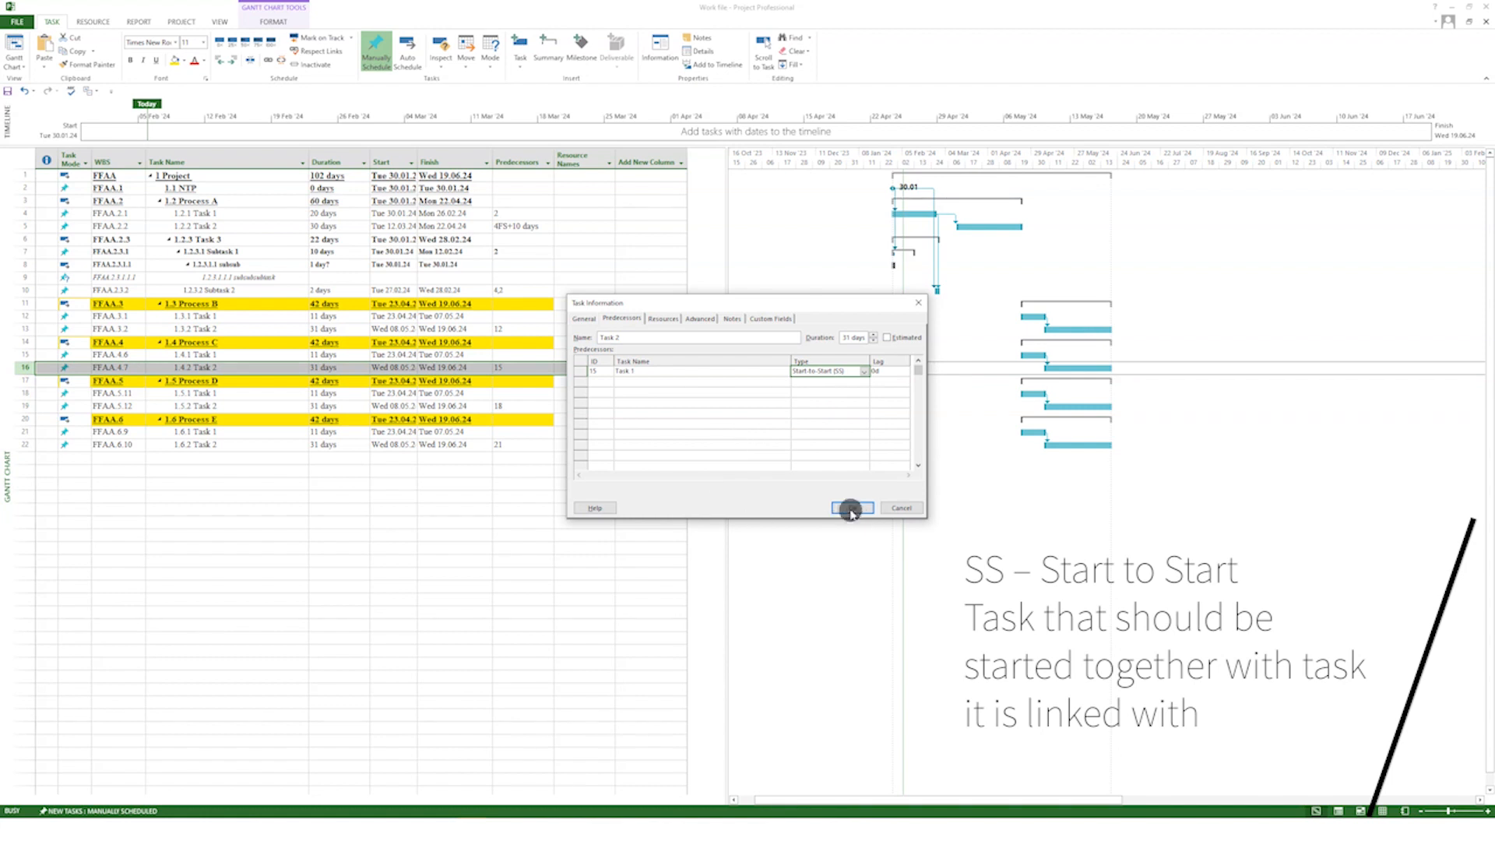
drag(802, 304, 733, 475)
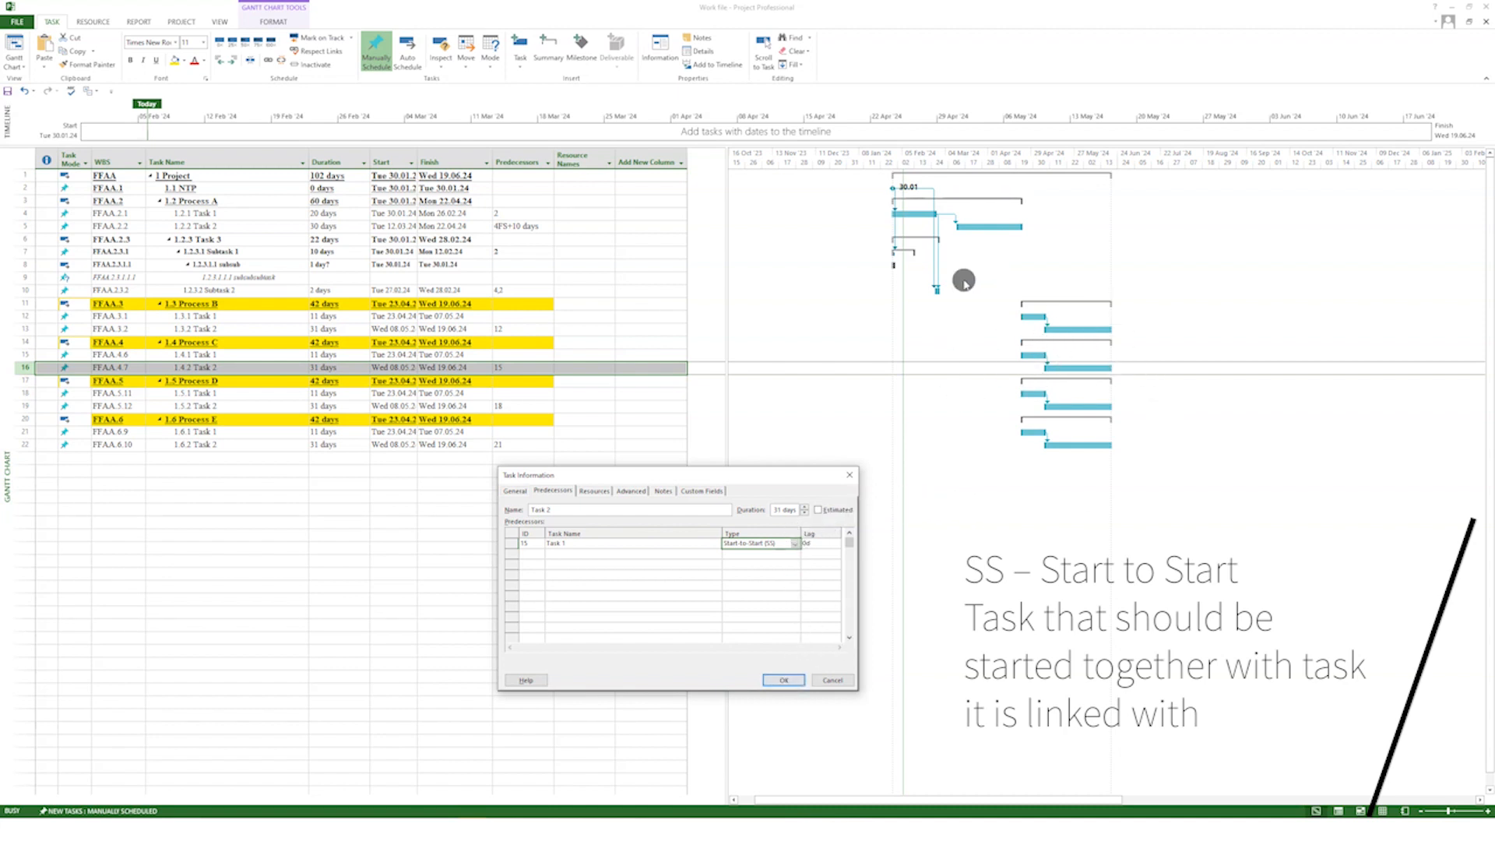
click(775, 680)
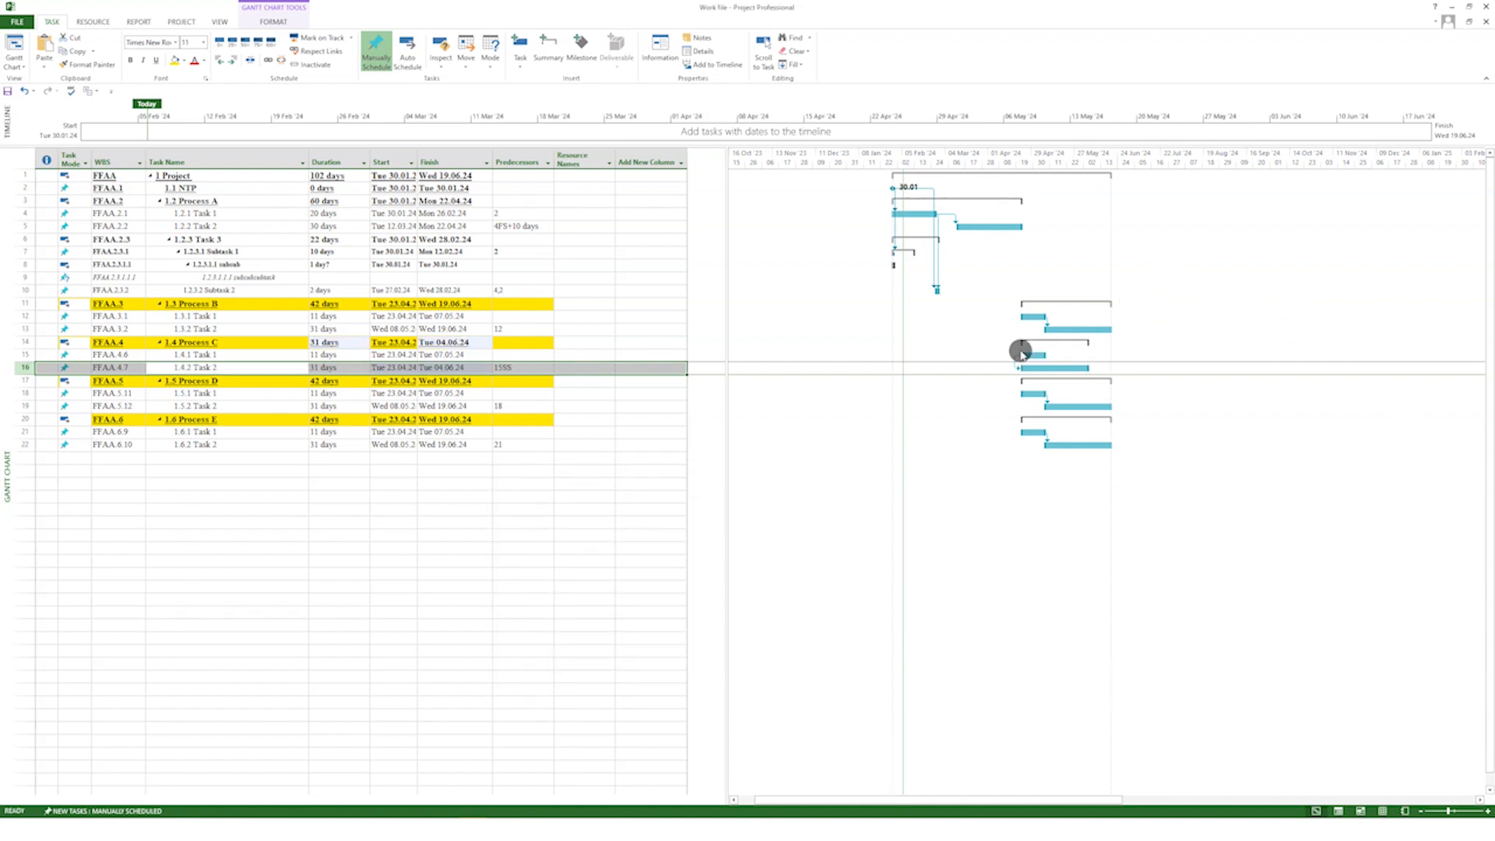
click(389, 351)
click(448, 469)
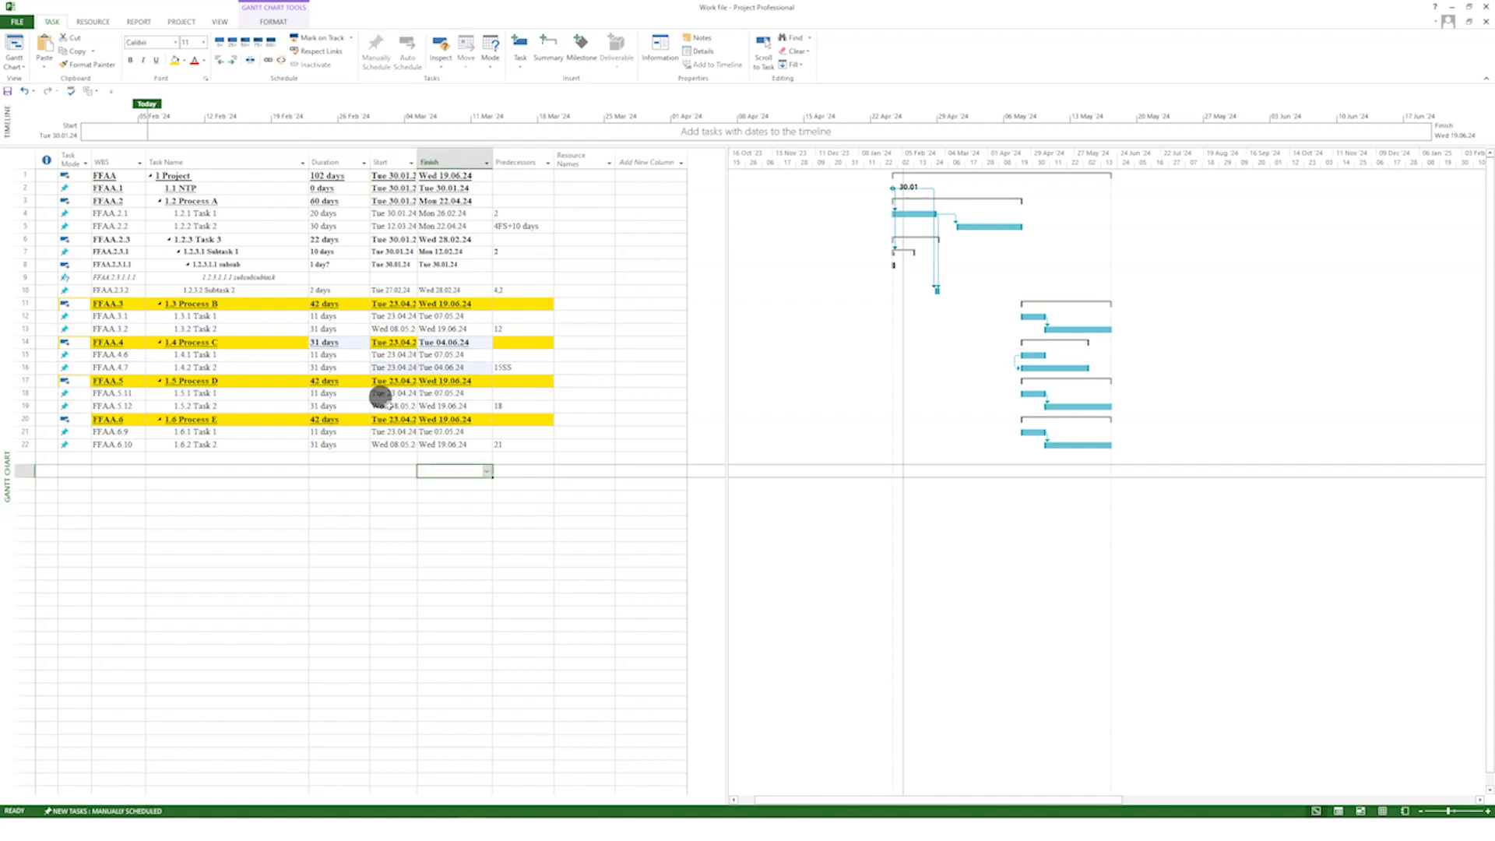
Change the predecessor link of Process D's Task 2 to Finish-to-Finish (FF)
double_click(507, 406)
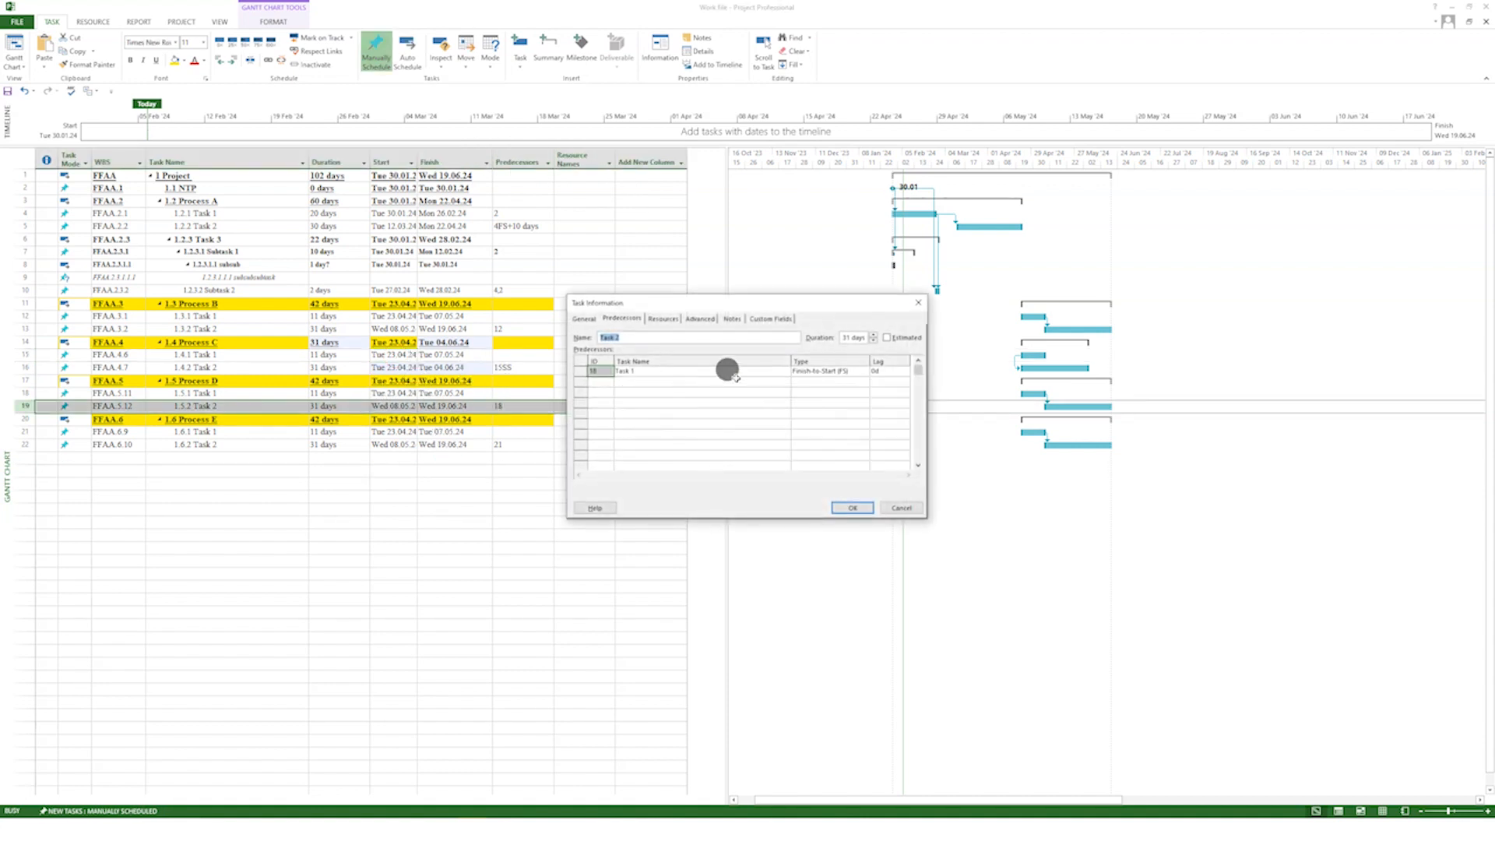
click(825, 370)
click(862, 370)
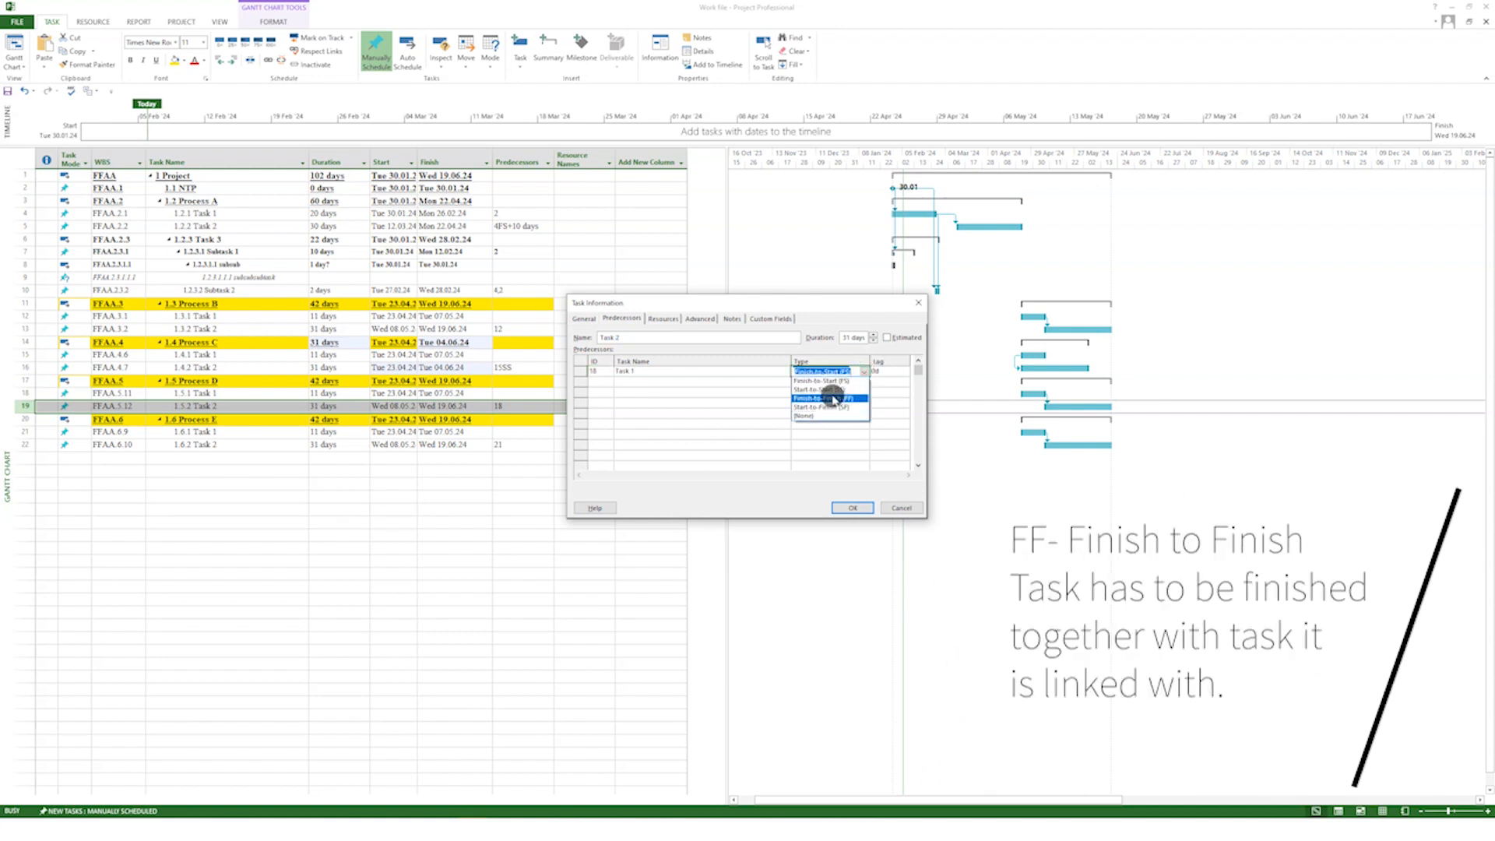
click(834, 398)
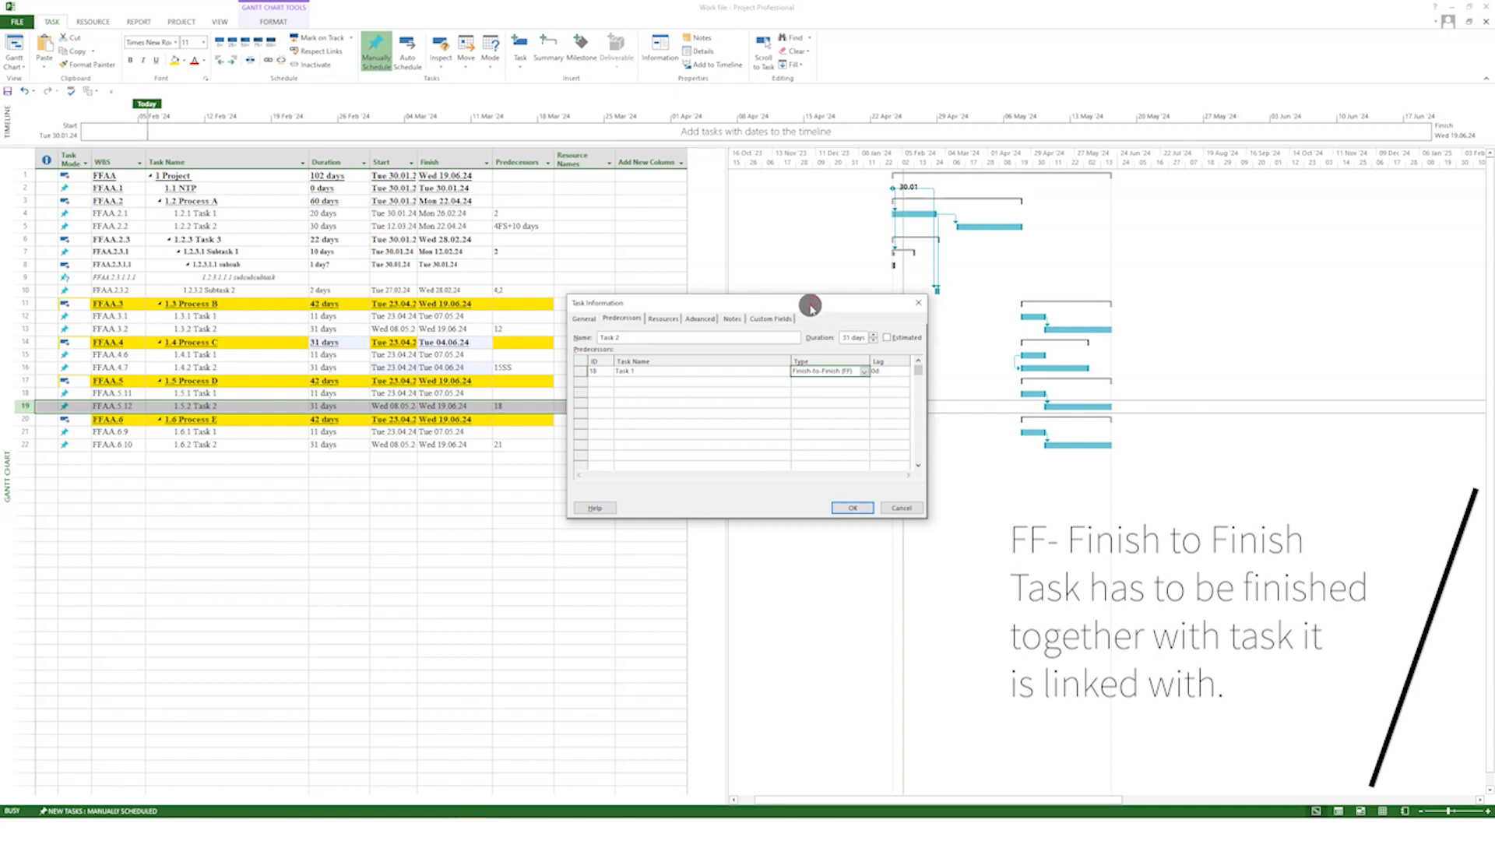
drag(810, 305, 724, 471)
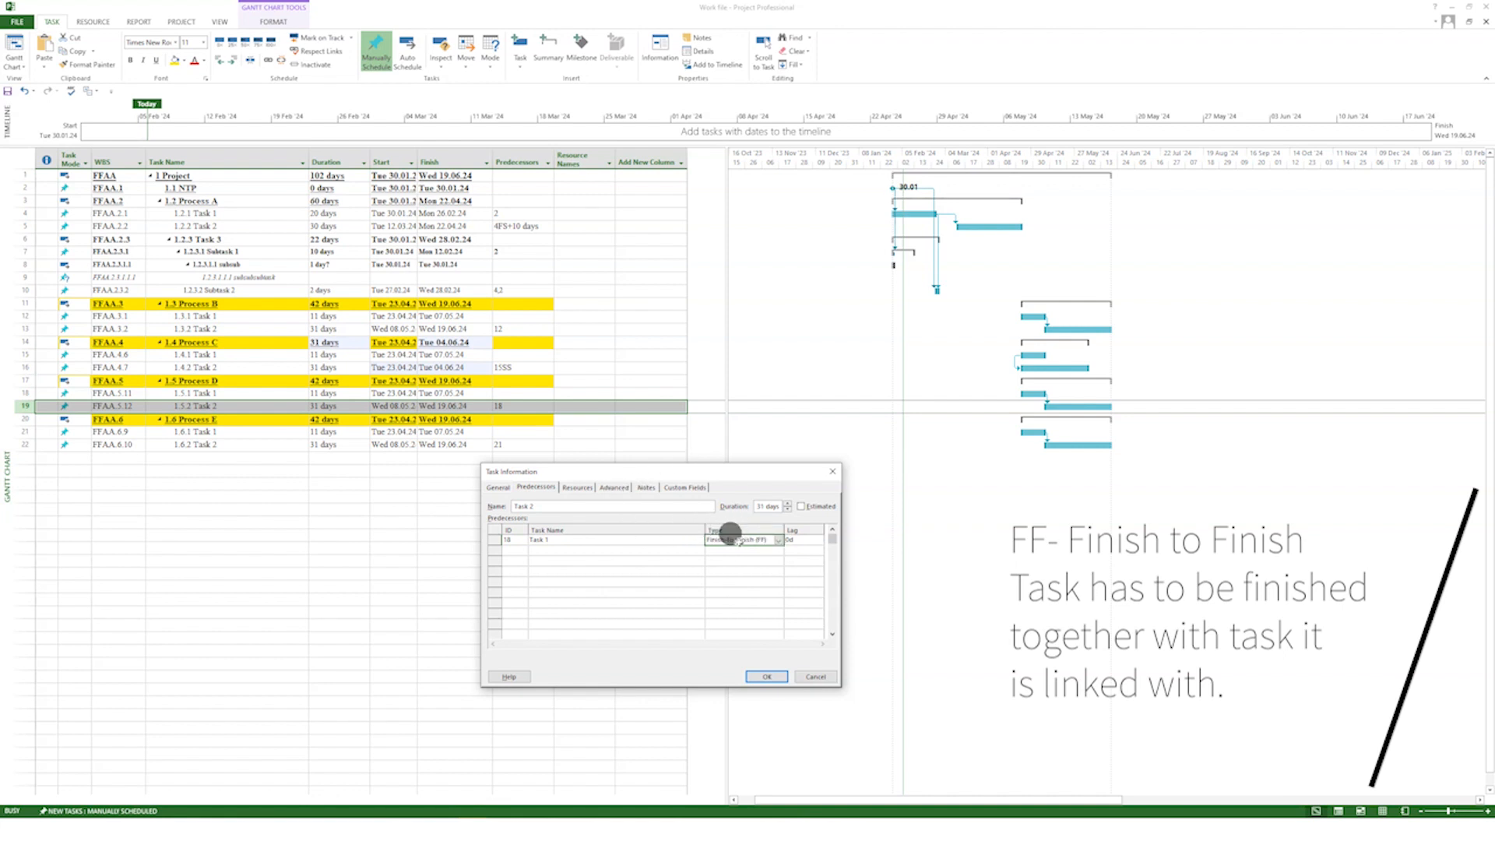
click(762, 678)
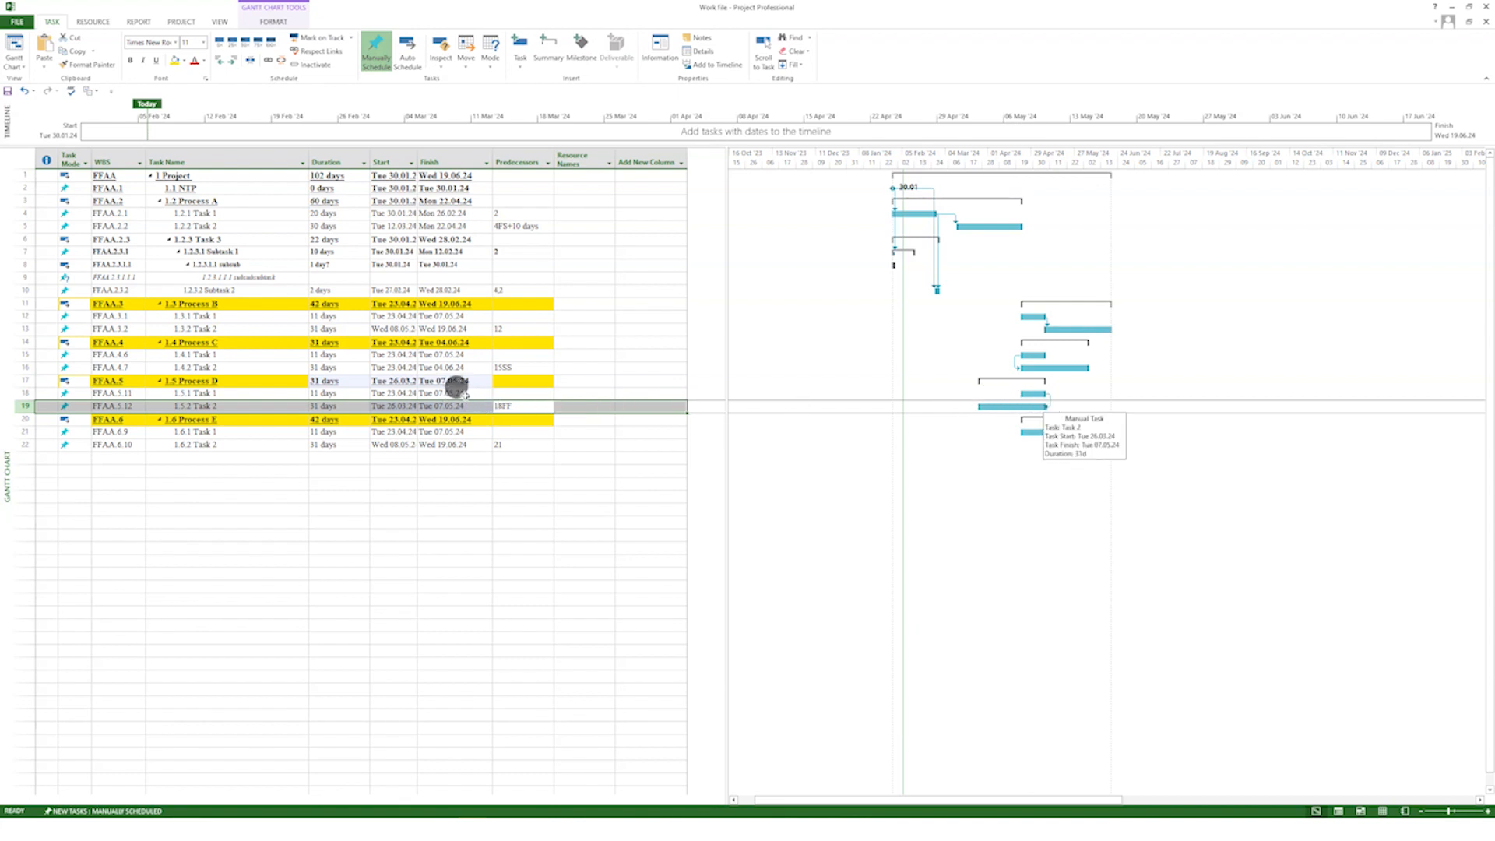
Highlight the finish dates of Task 1 and Task 2 under Process D in yellow
drag(456, 394, 457, 405)
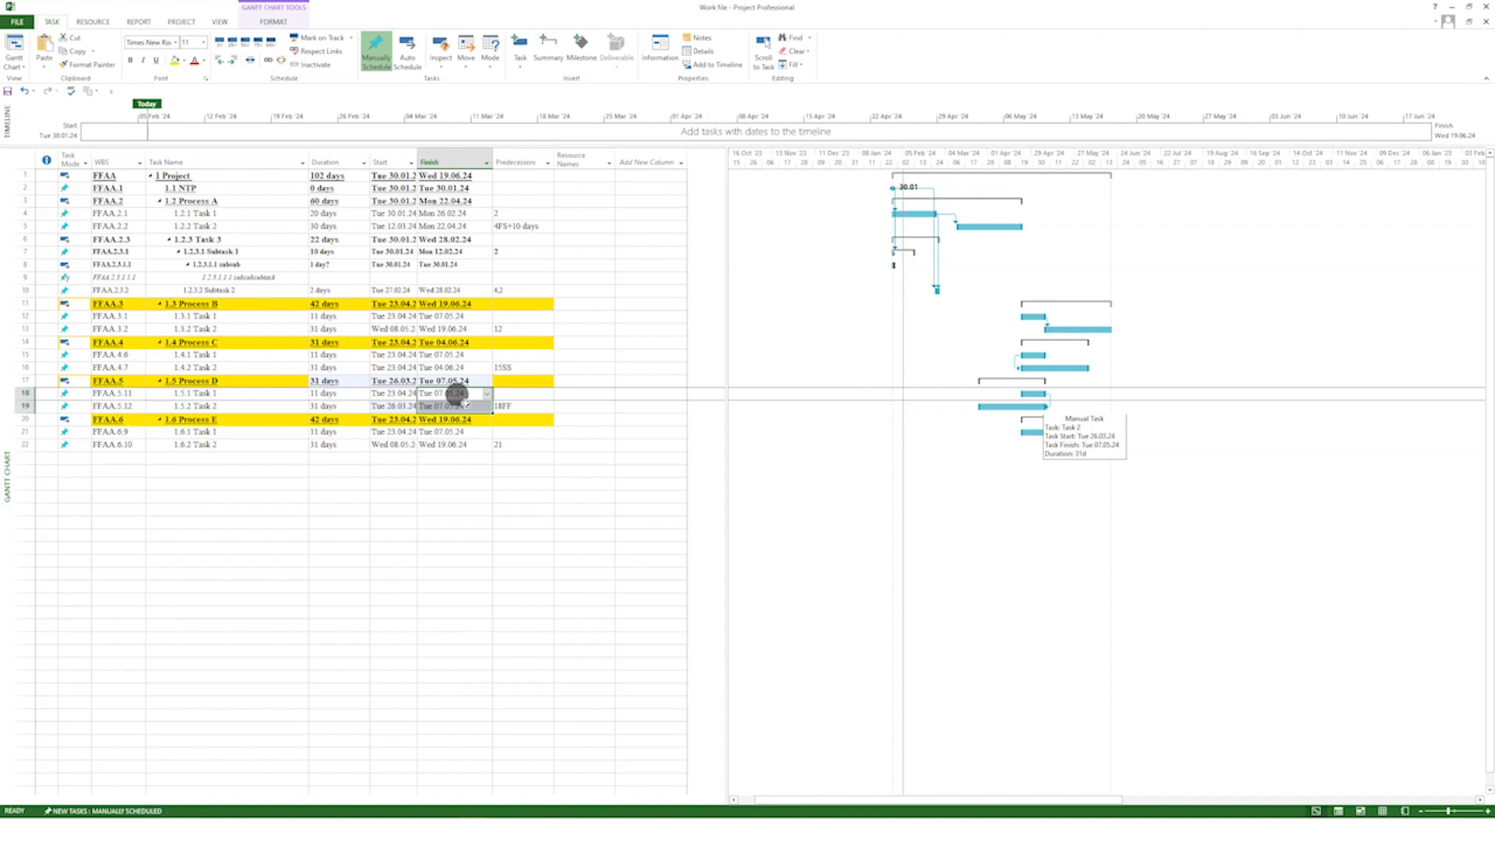
click(177, 59)
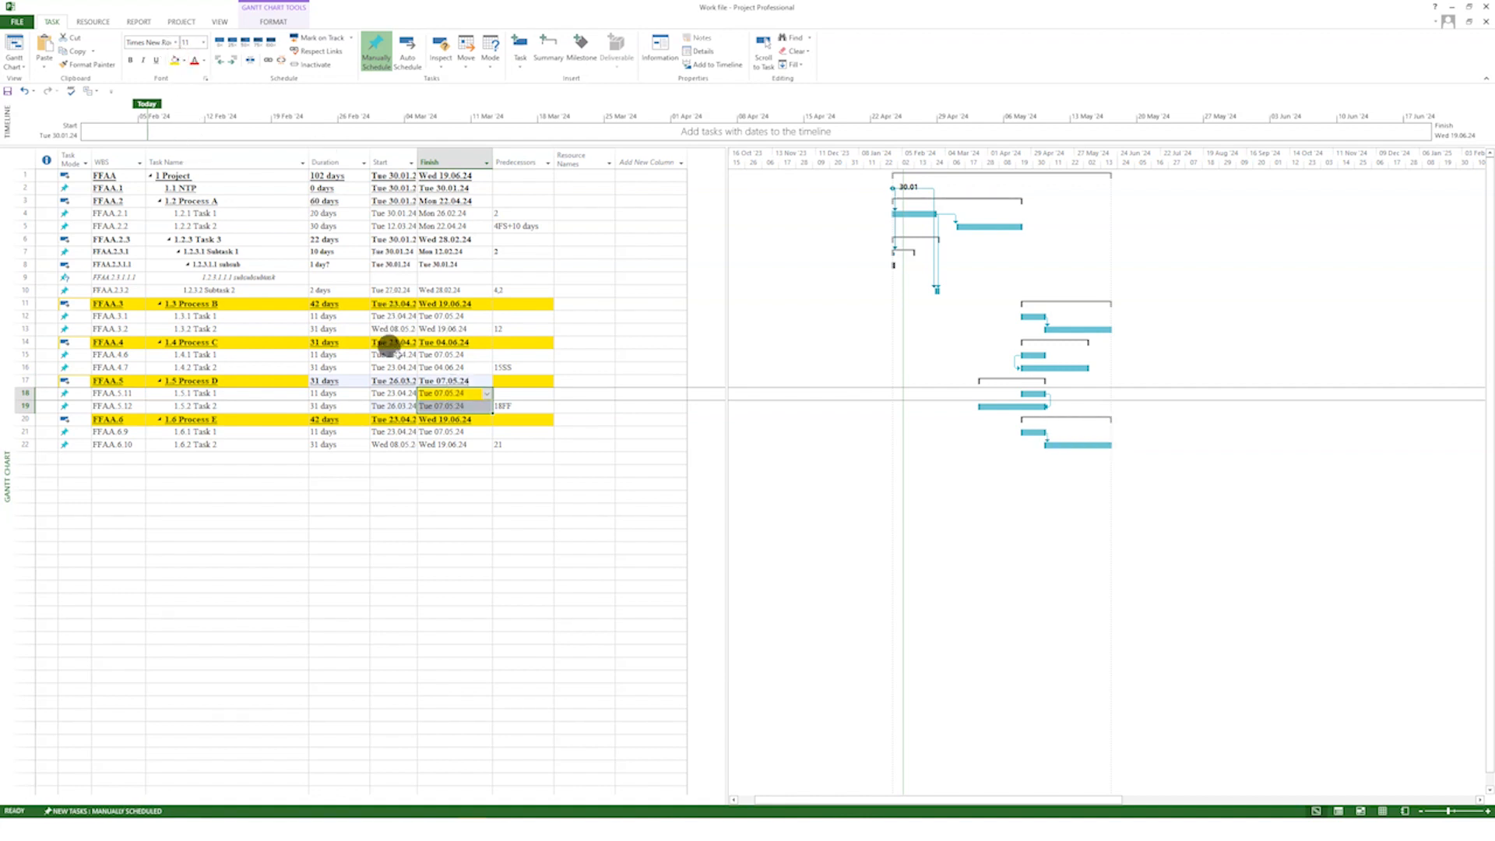
click(510, 503)
Change the predecessor link of Process E's Task 2 to Start-to-Finish (SF)
click(426, 449)
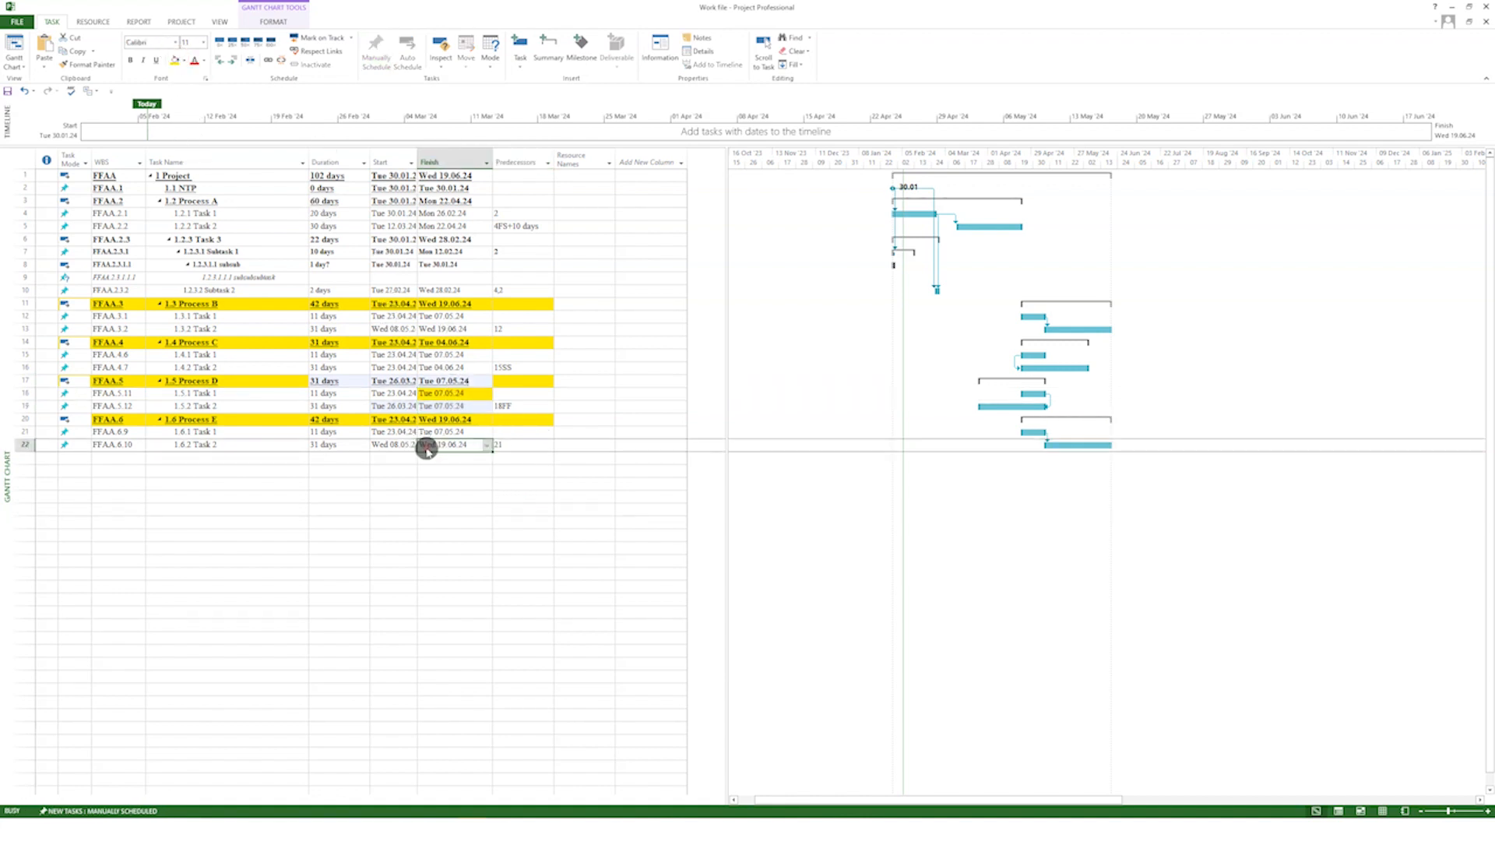
double_click(641, 444)
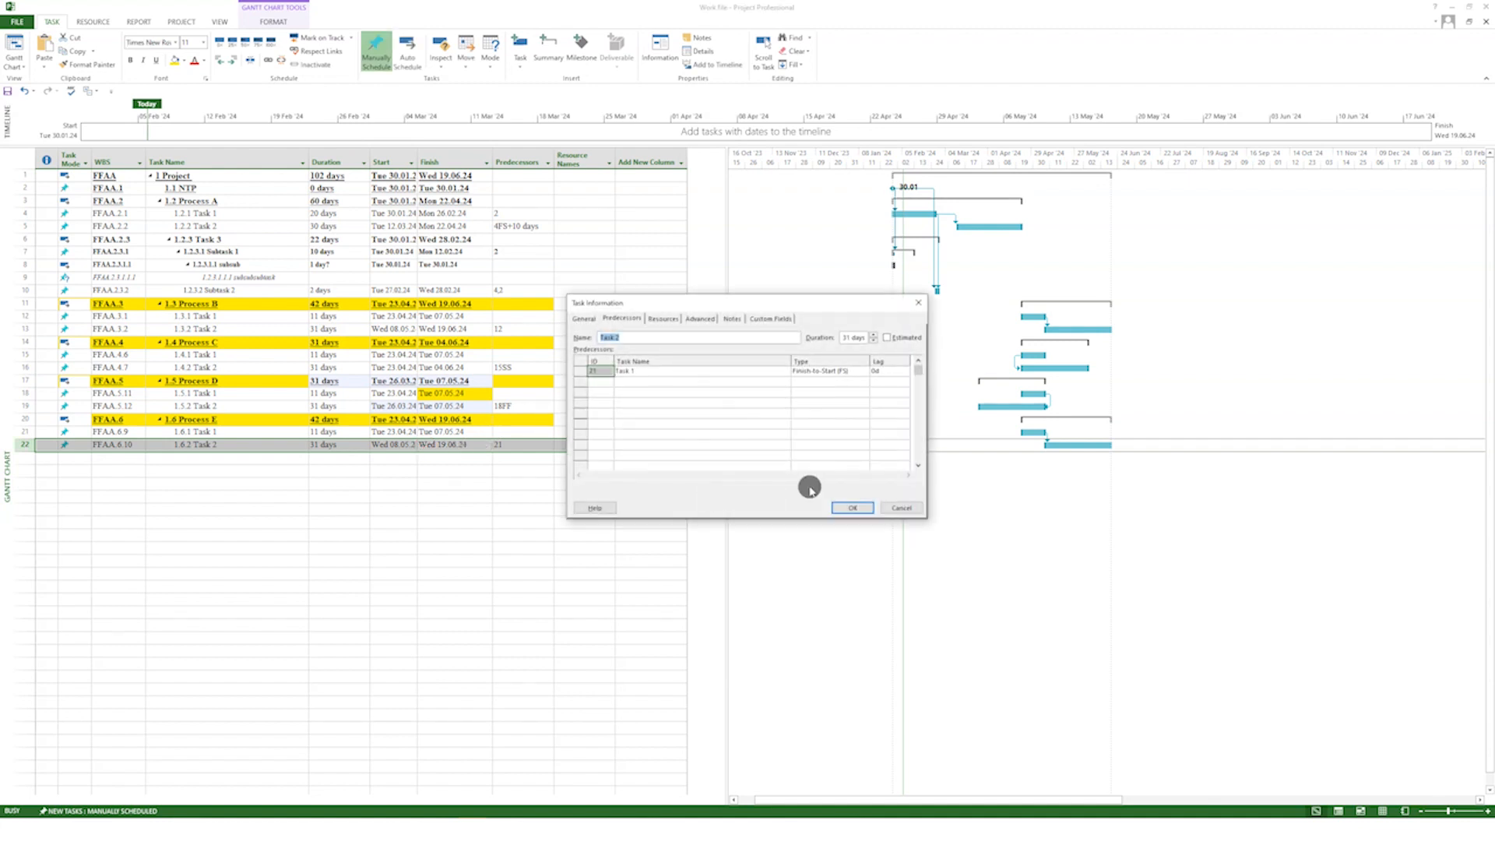
click(834, 371)
click(864, 370)
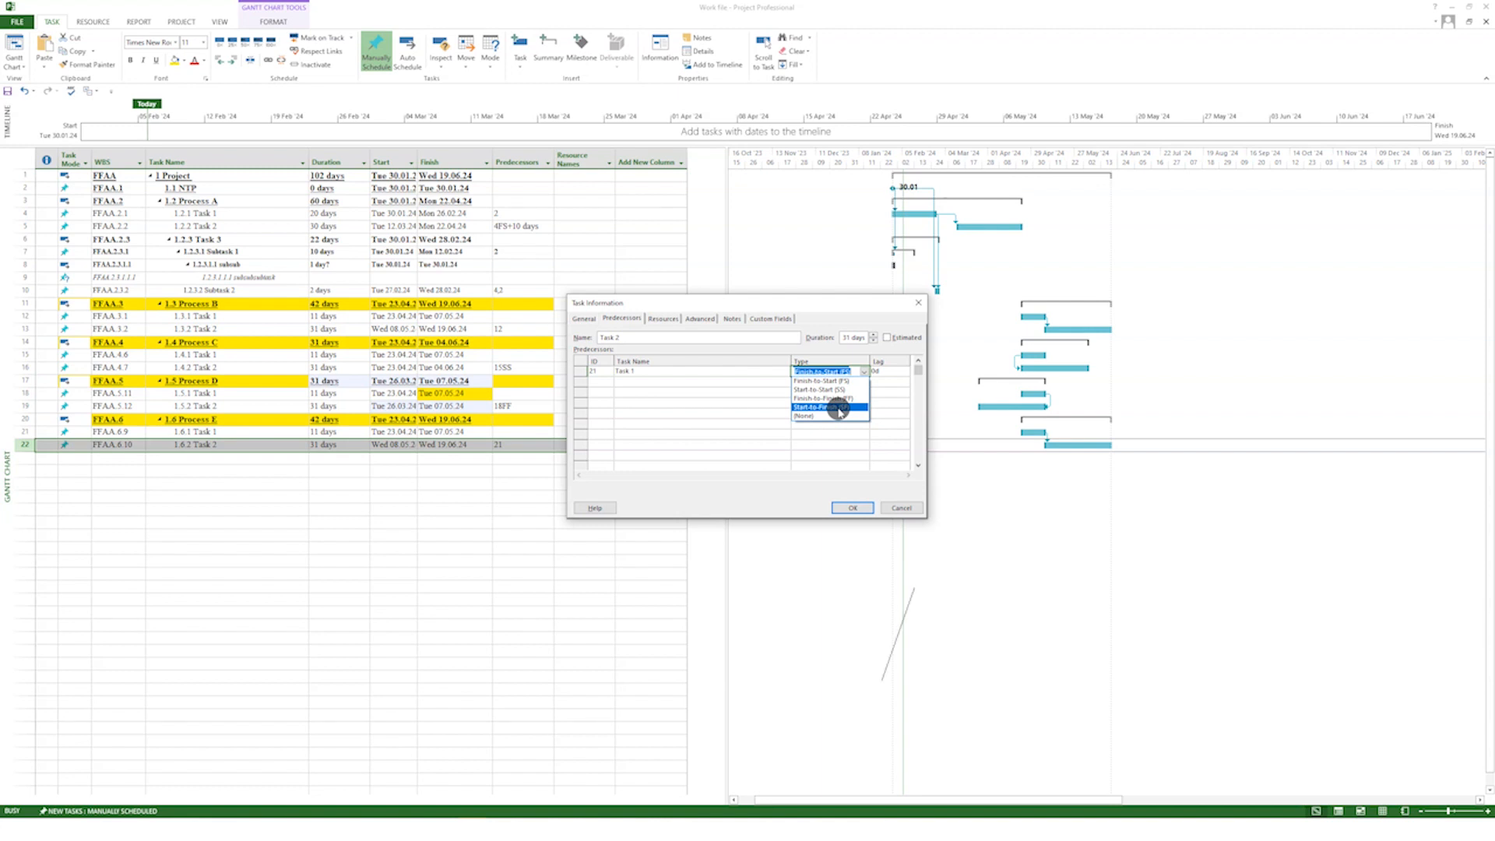
click(839, 410)
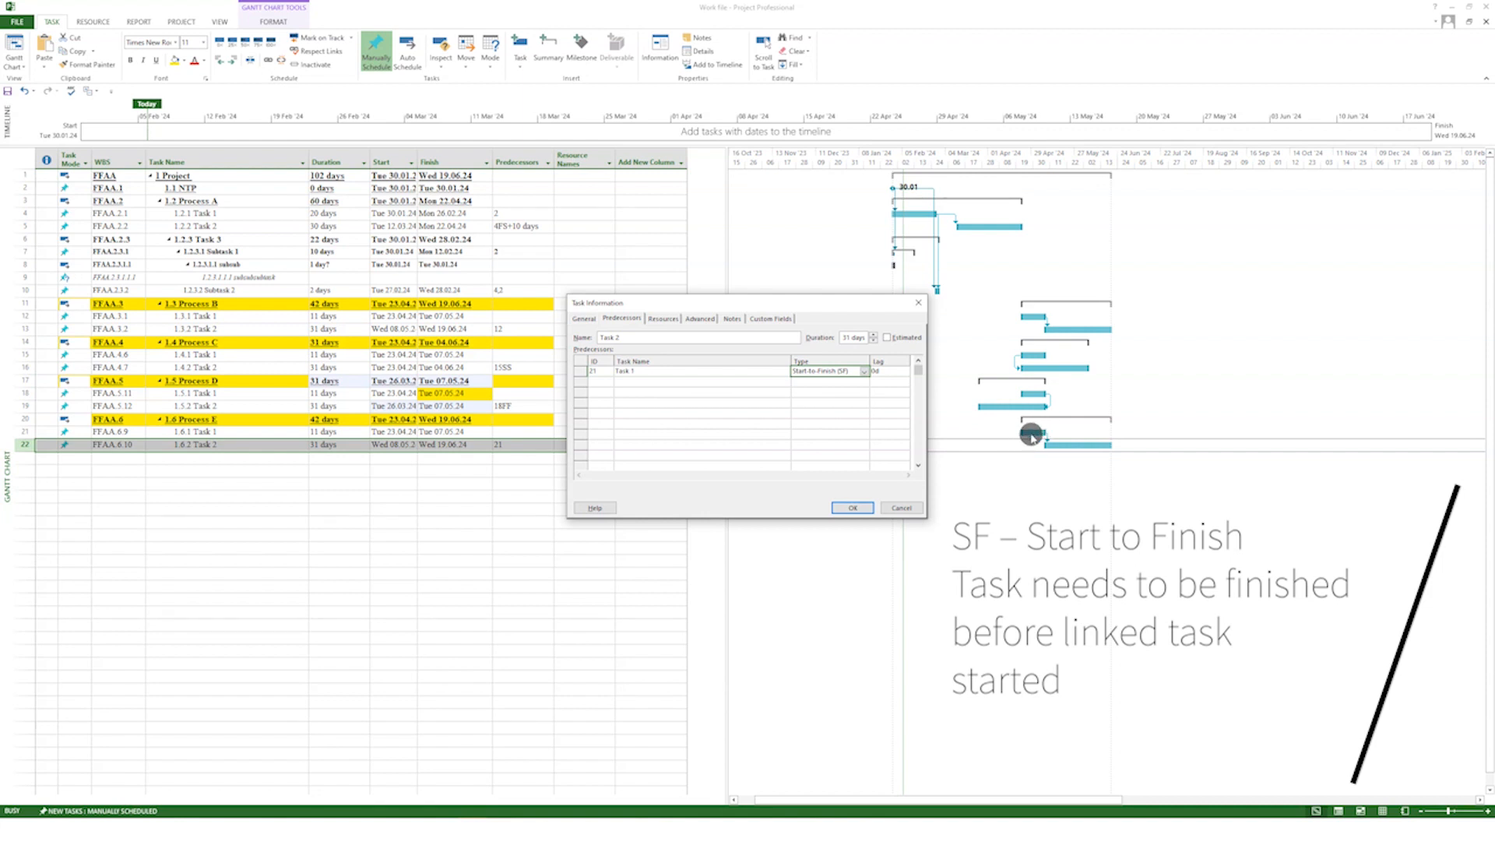
click(852, 508)
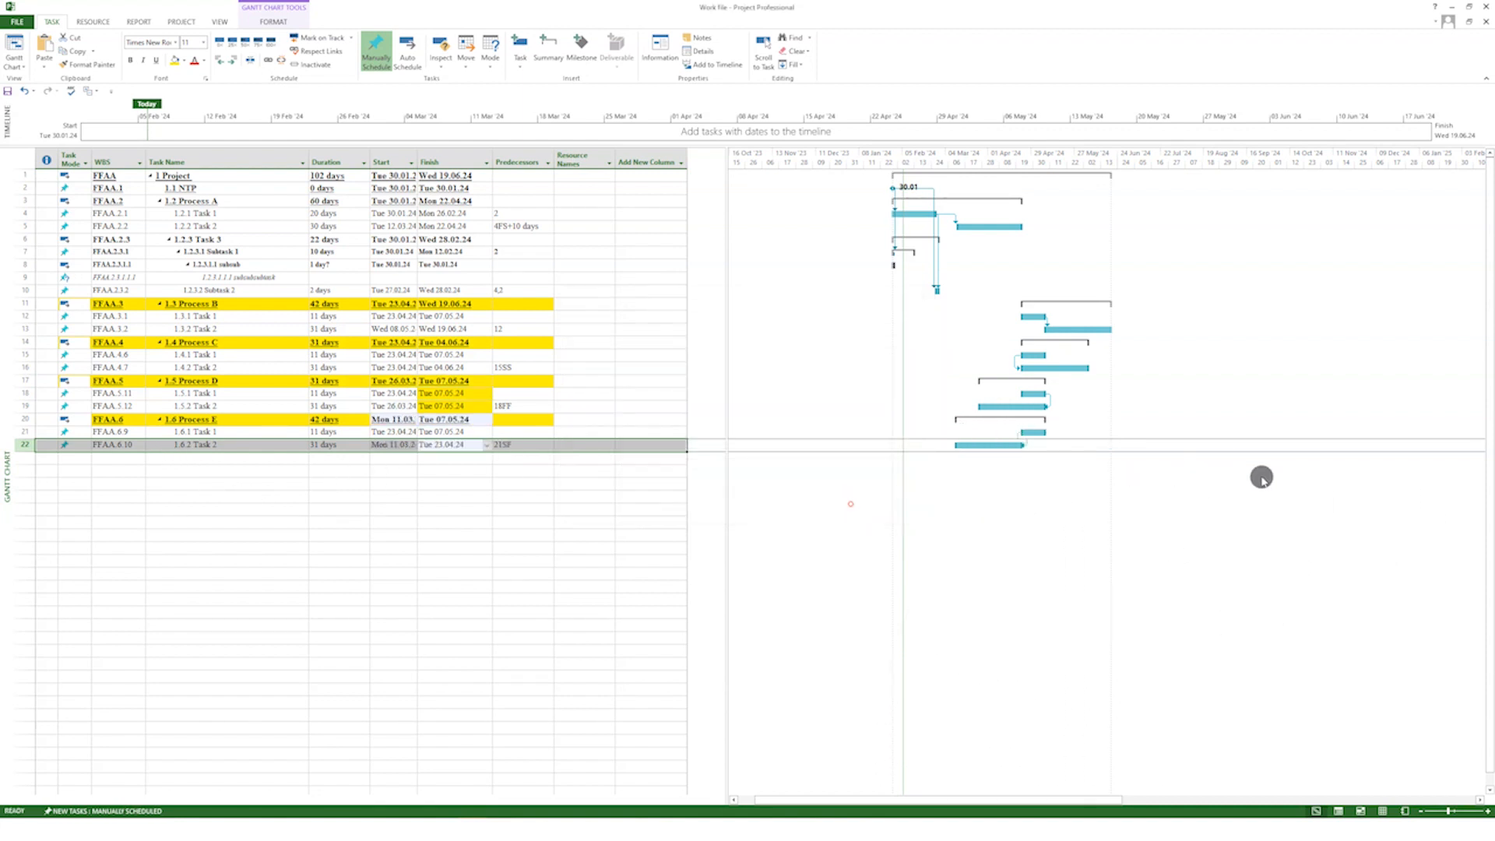
click(436, 496)
Add task 12 as a second predecessor of Process C's Task 2, alongside its existing link, as 15SS,12
click(514, 326)
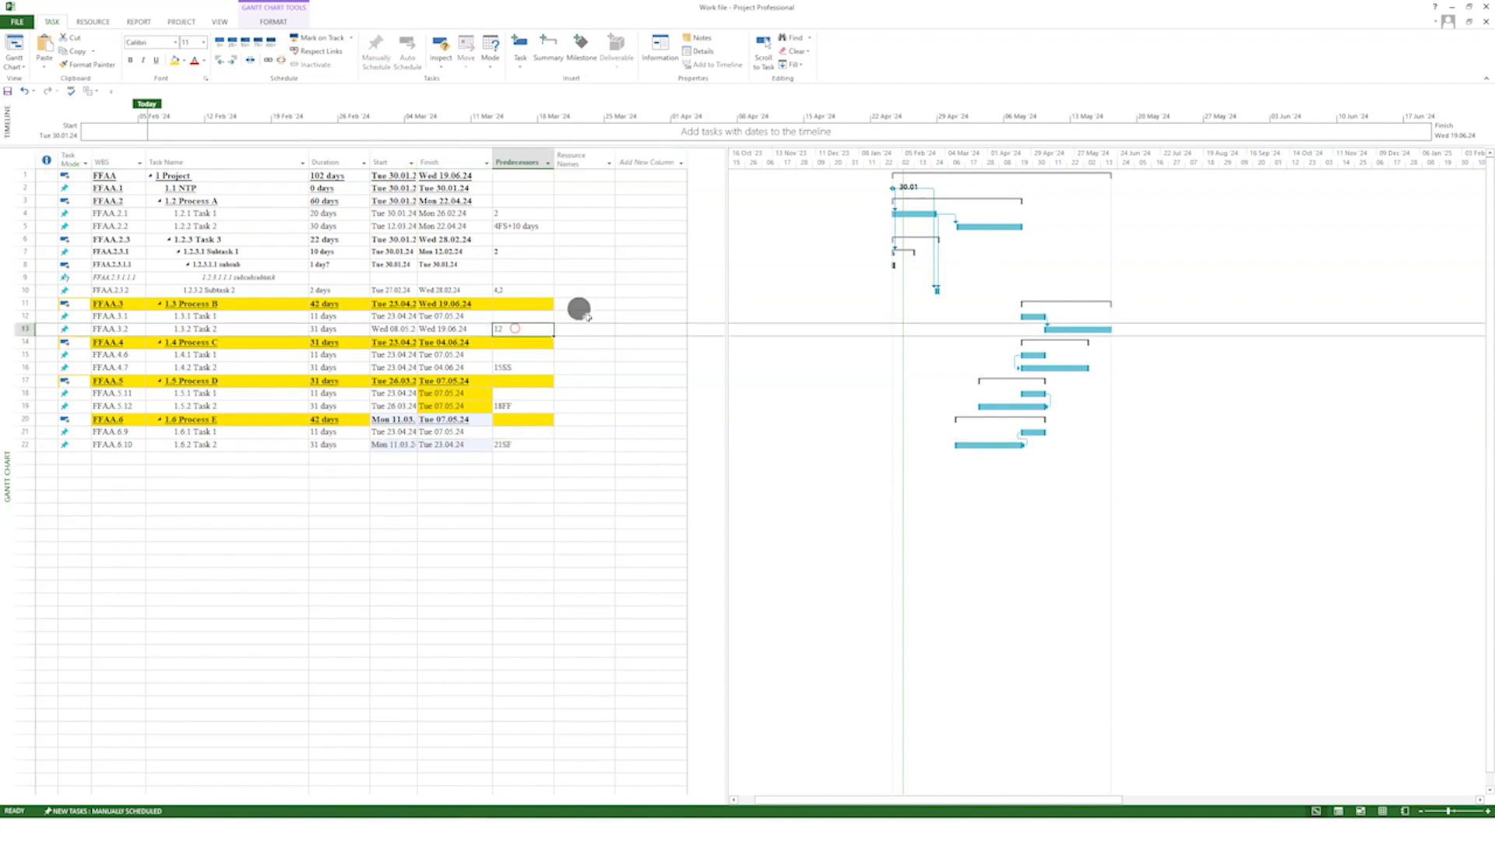
click(516, 365)
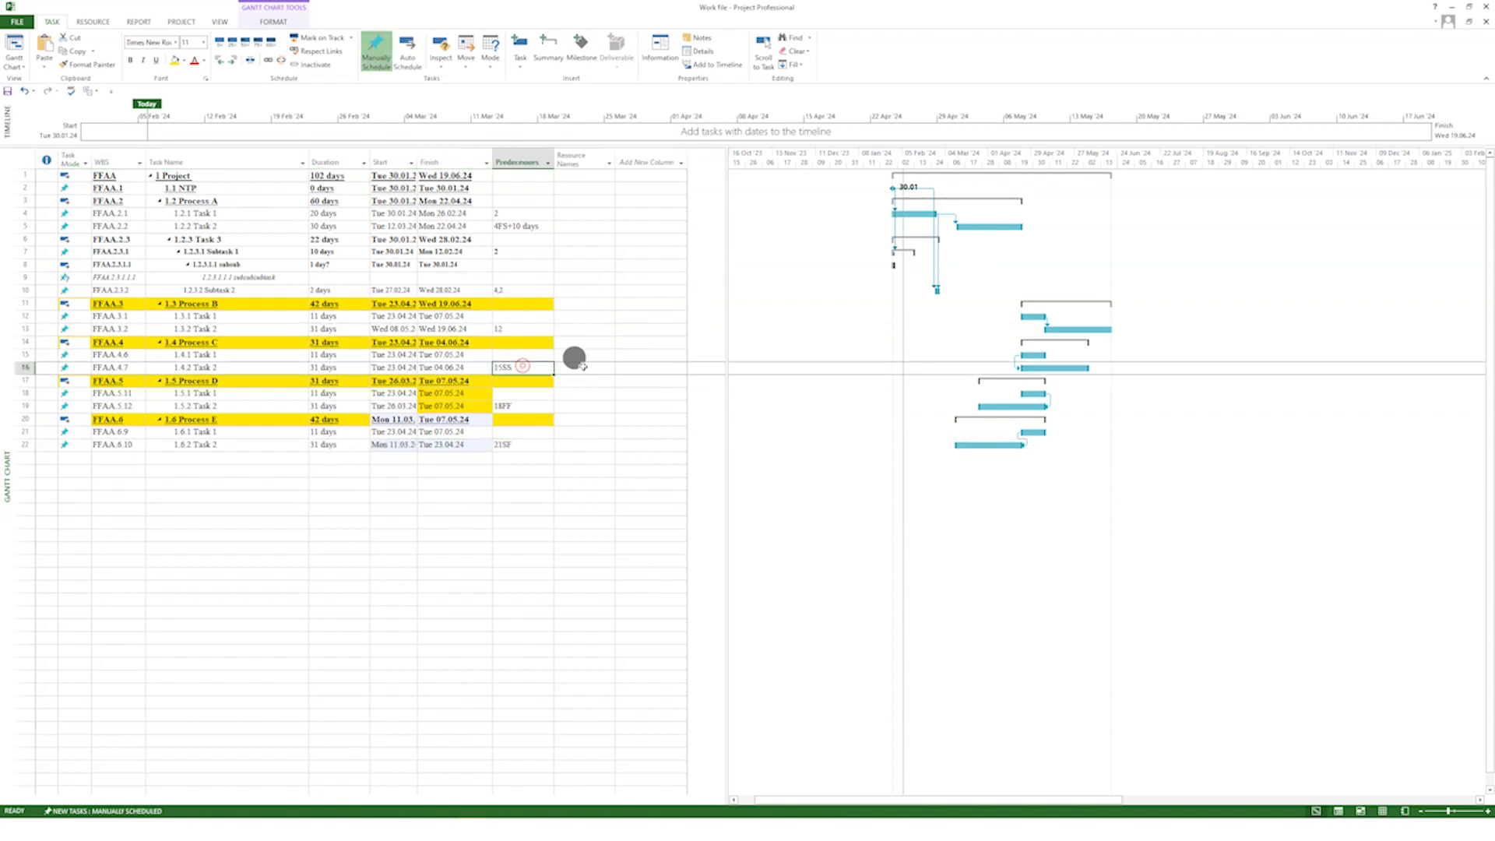
key(F2)
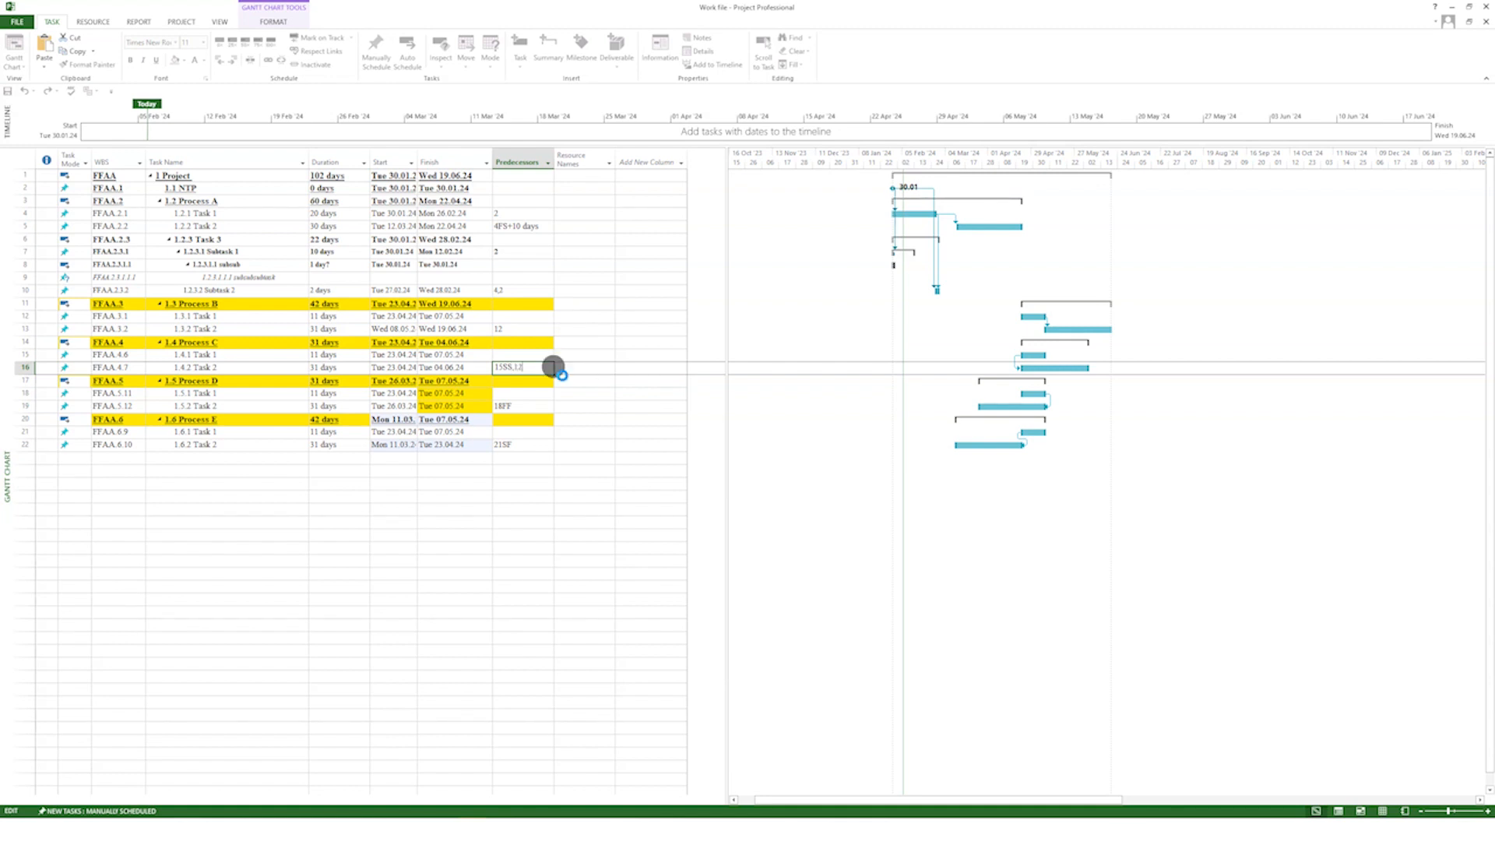
key(Return)
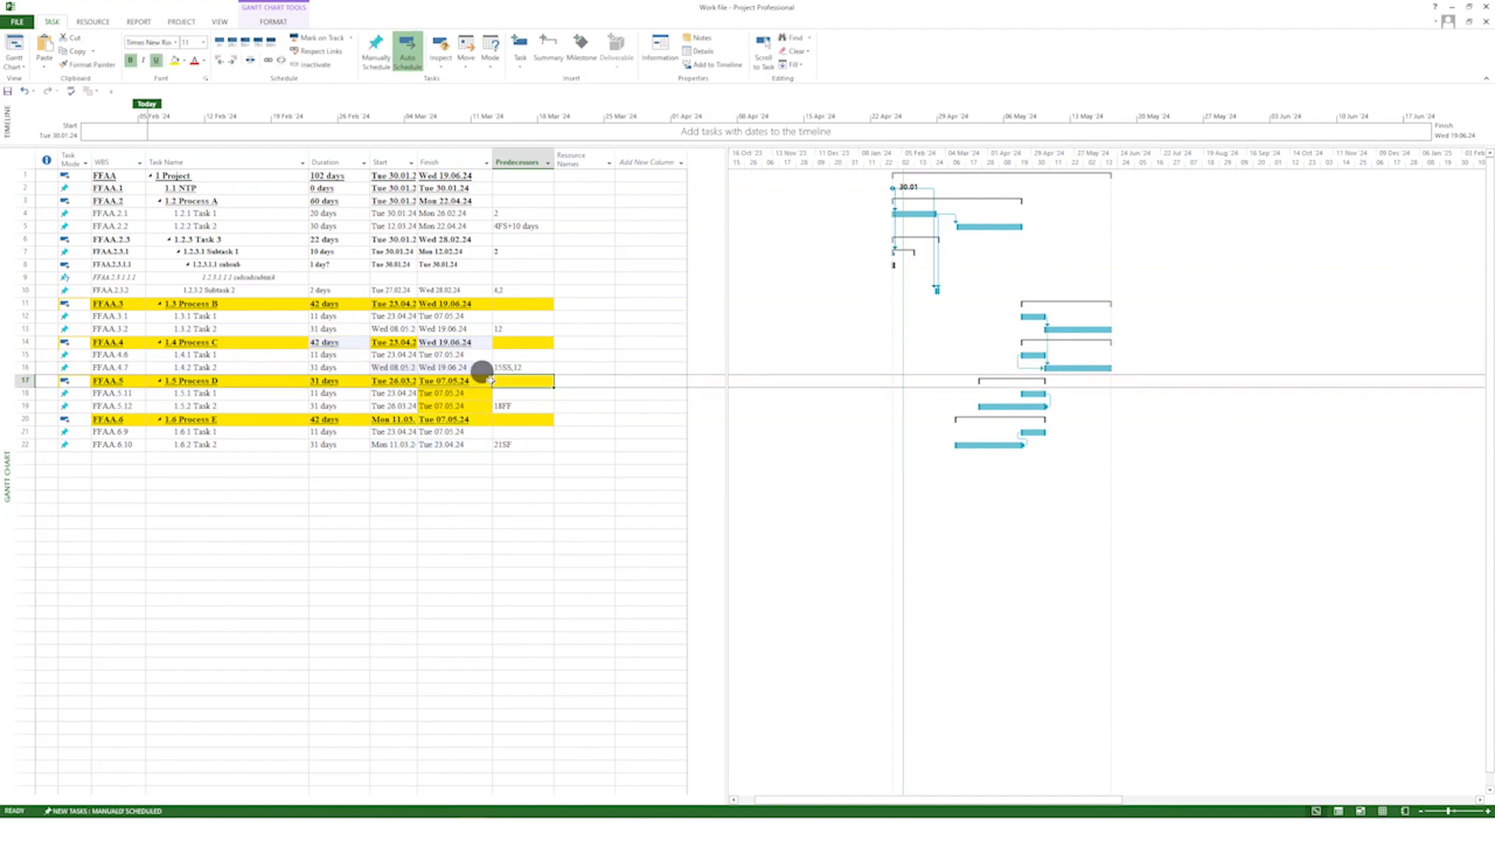
click(26, 367)
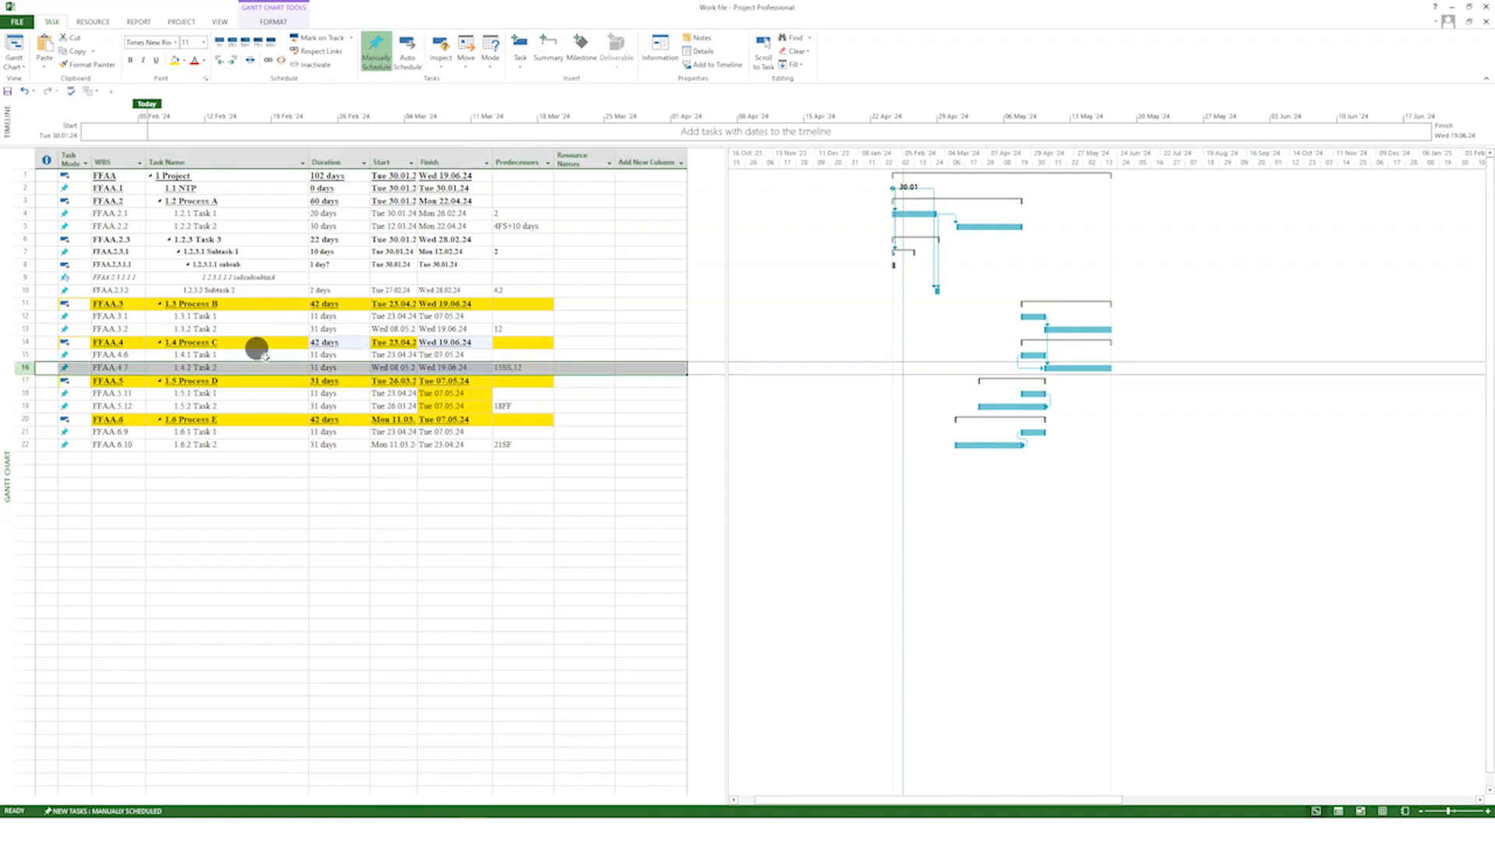
click(14, 354)
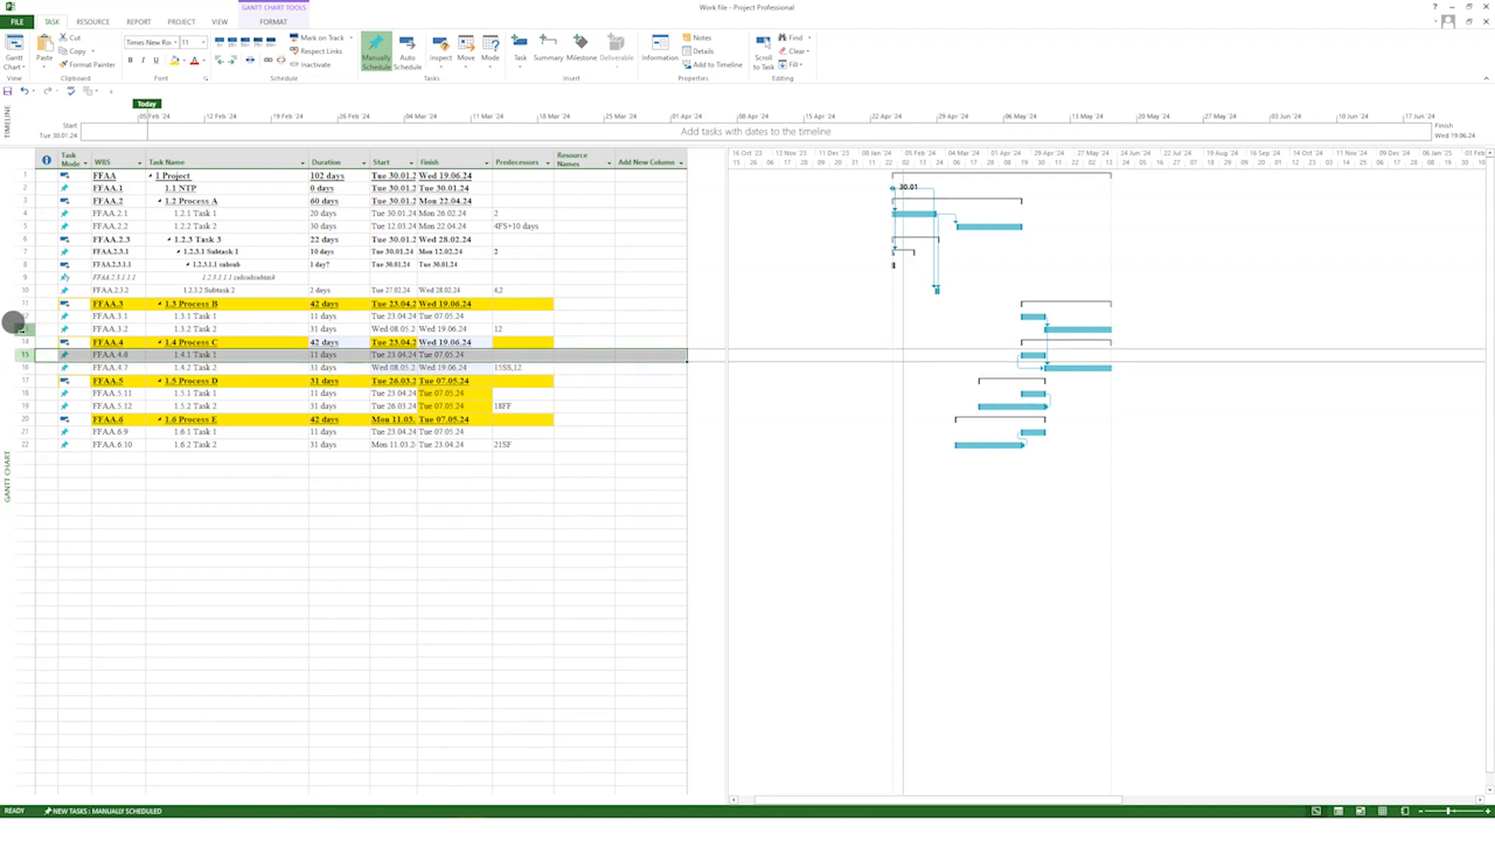
click(24, 315)
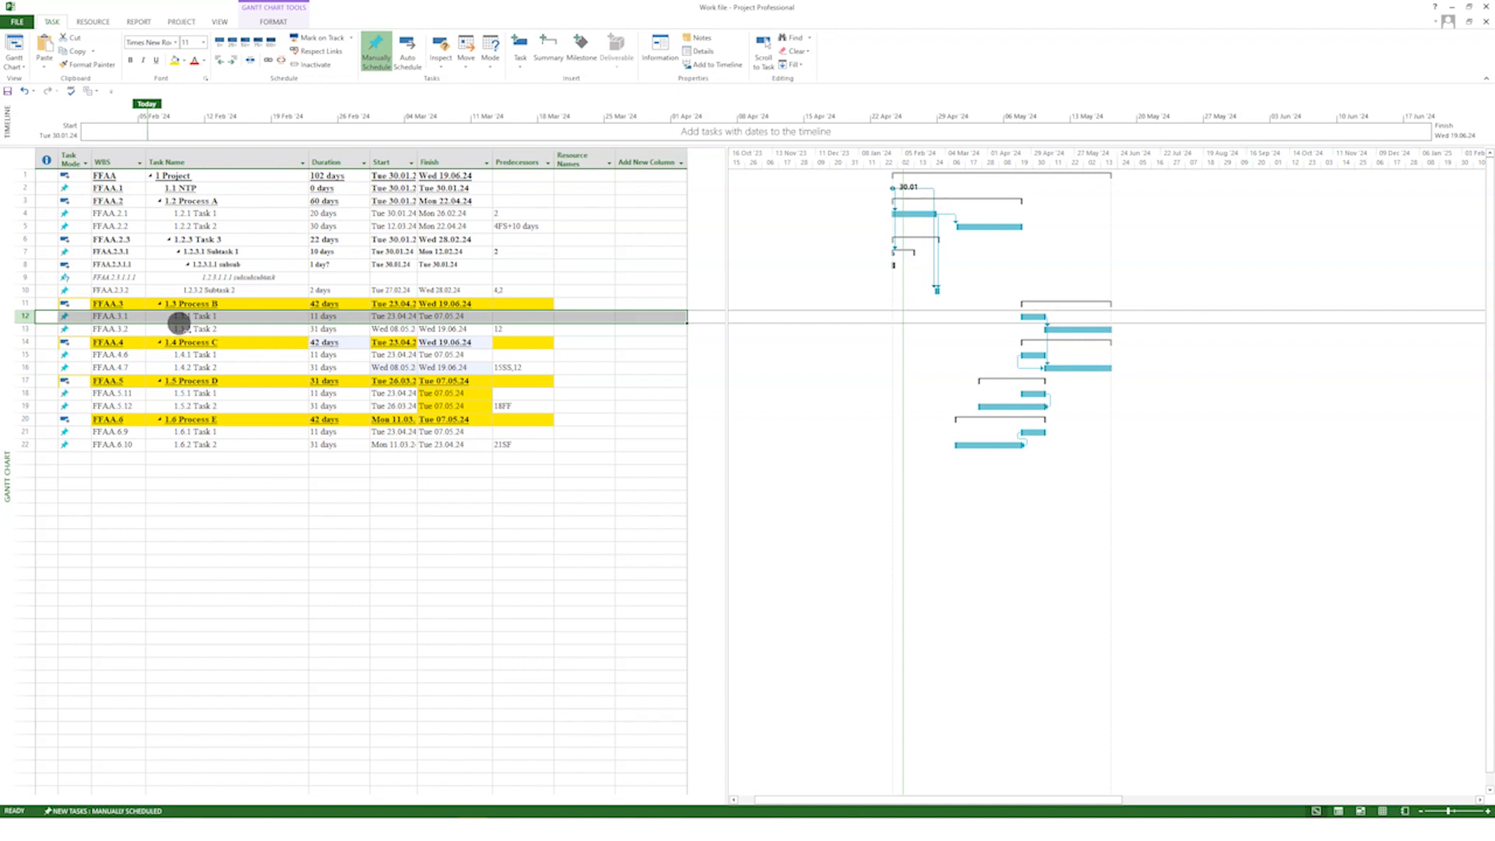
Set a lag of 5 days on the Finish-to-Start predecessor link of Process B's Task 2
double_click(179, 326)
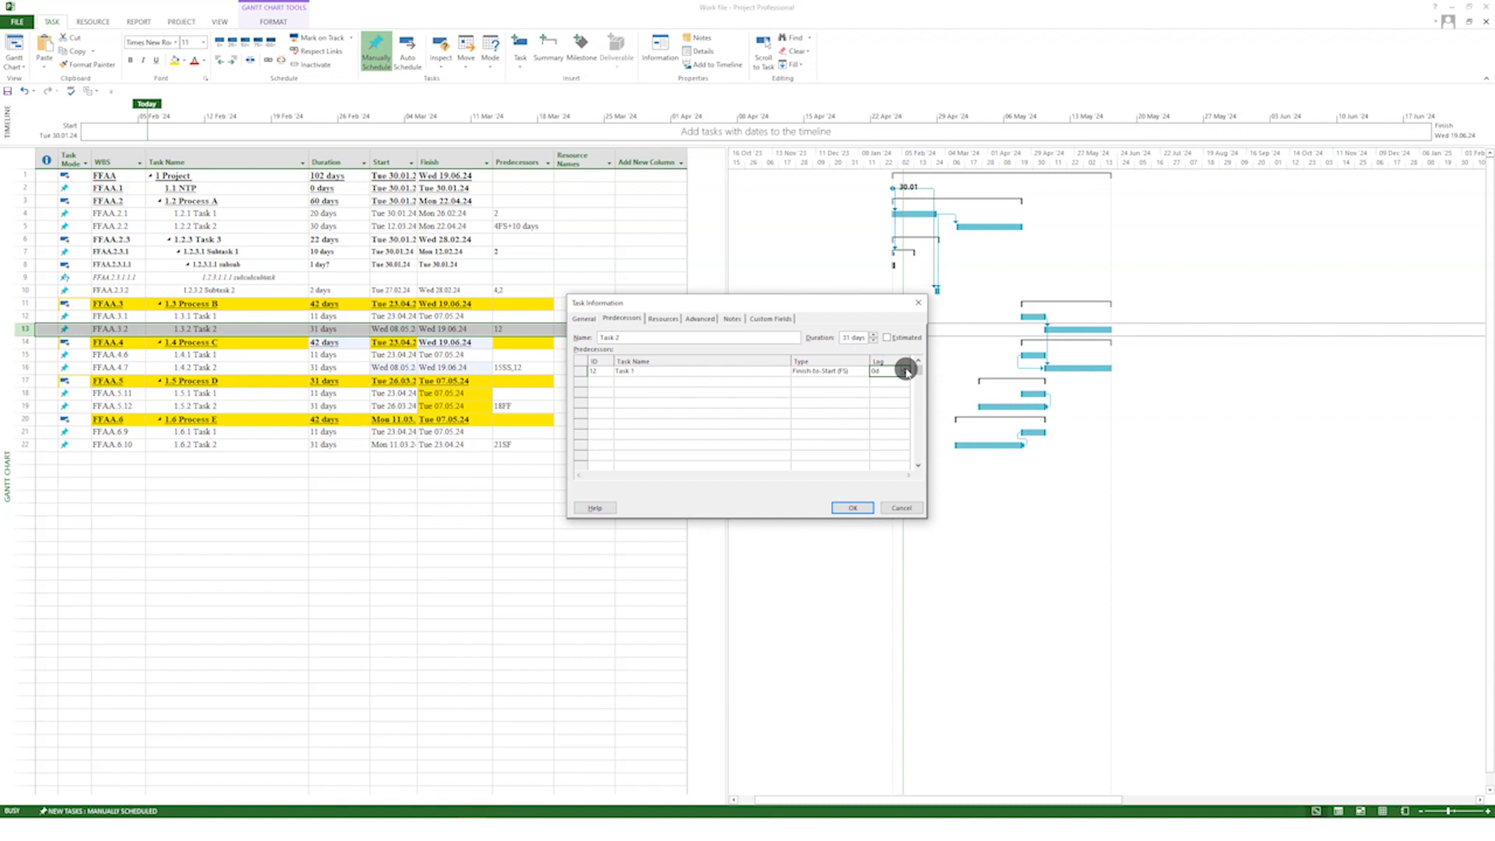
click(905, 369)
click(904, 369)
click(905, 369)
click(905, 369)
click(905, 369)
click(854, 507)
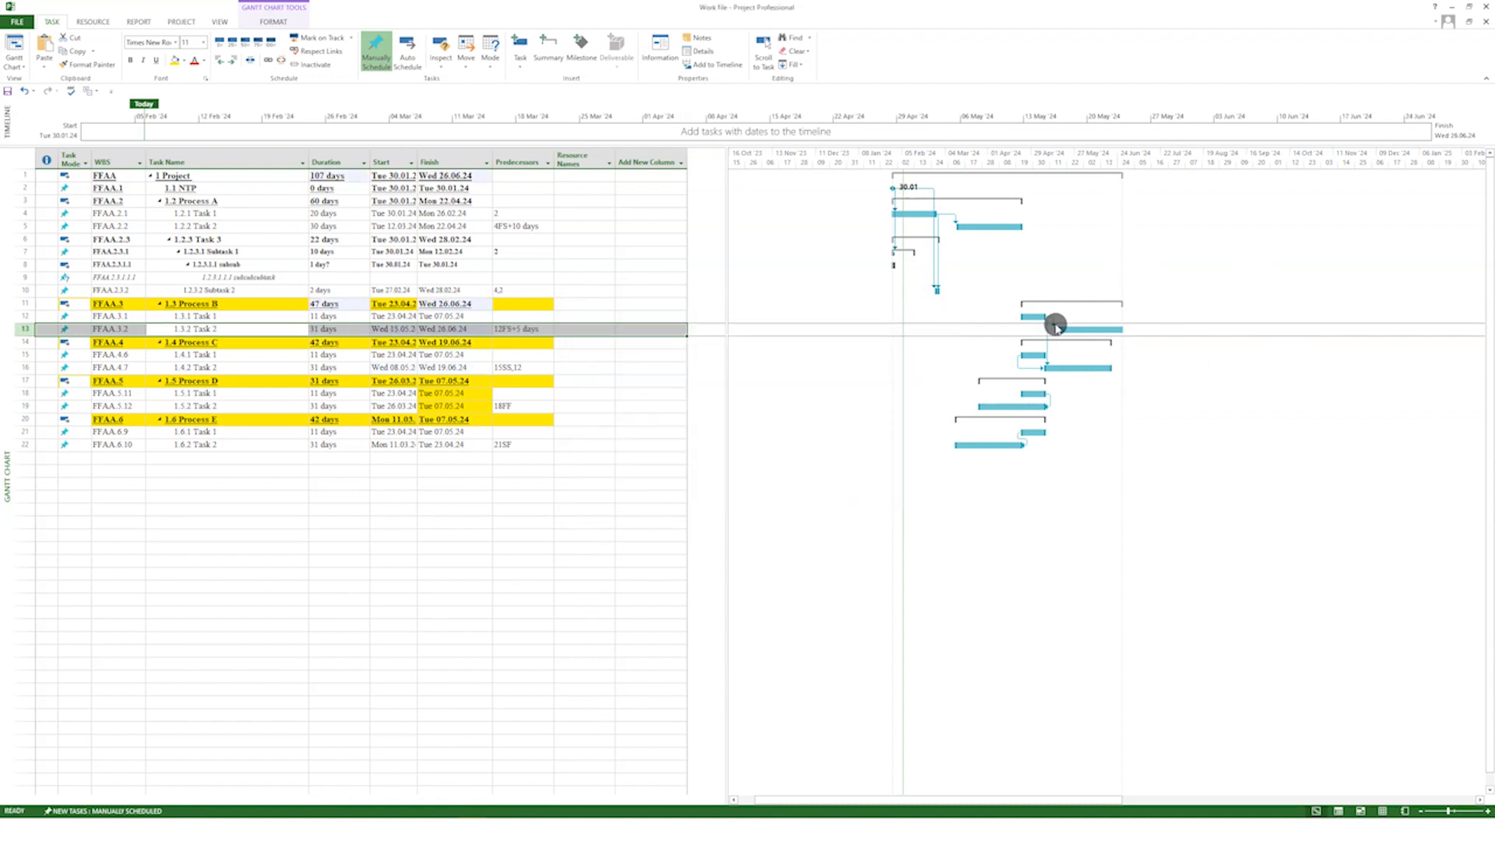